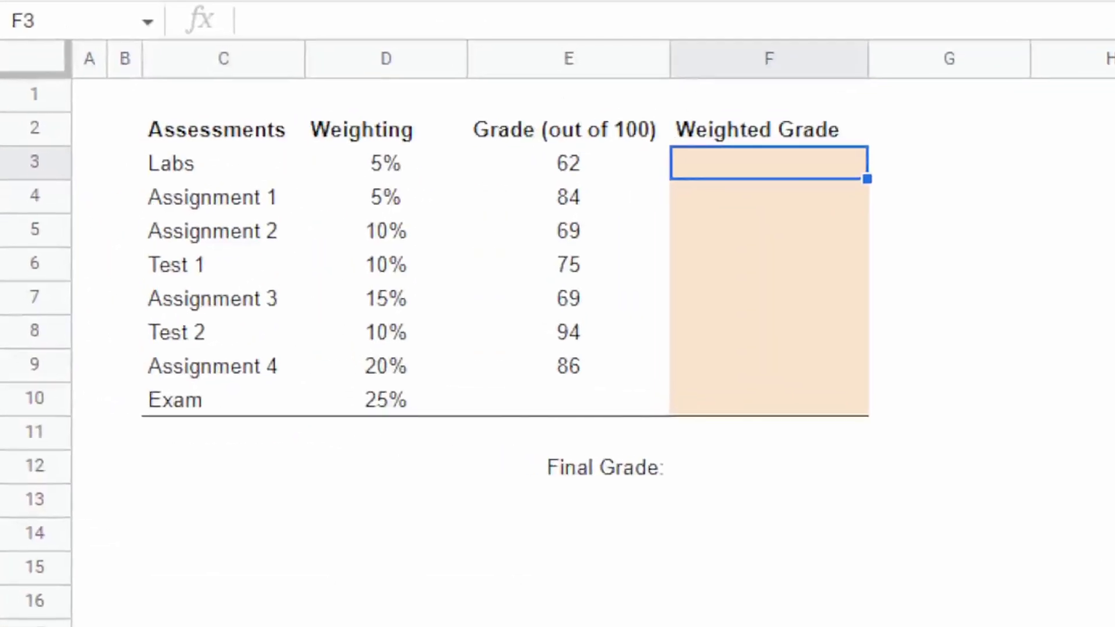
Step: Highlight the assessment list, the weightings D3:D10 and the grades column to review the sheet
left_click_drag(197, 172, 200, 299)
left_click_drag(204, 439, 204, 441)
left_click_drag(386, 174, 380, 401)
left_click_drag(577, 144, 563, 430)
left_click(766, 139)
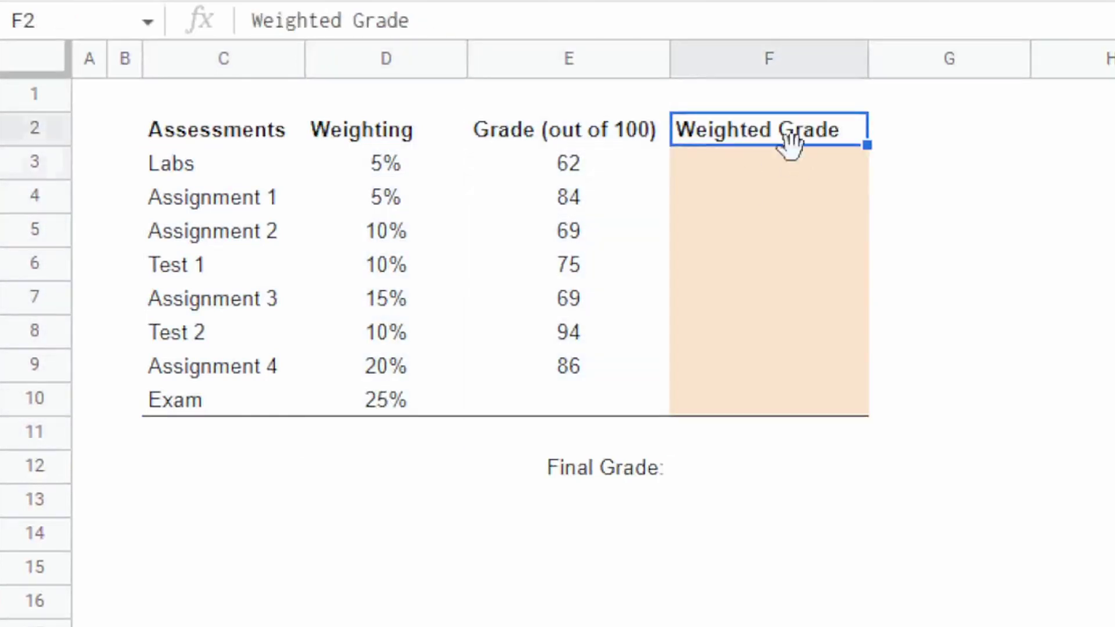
Step: Enter =D3*E3 in F3 and fill it down through Assignment 4
left_click(795, 166)
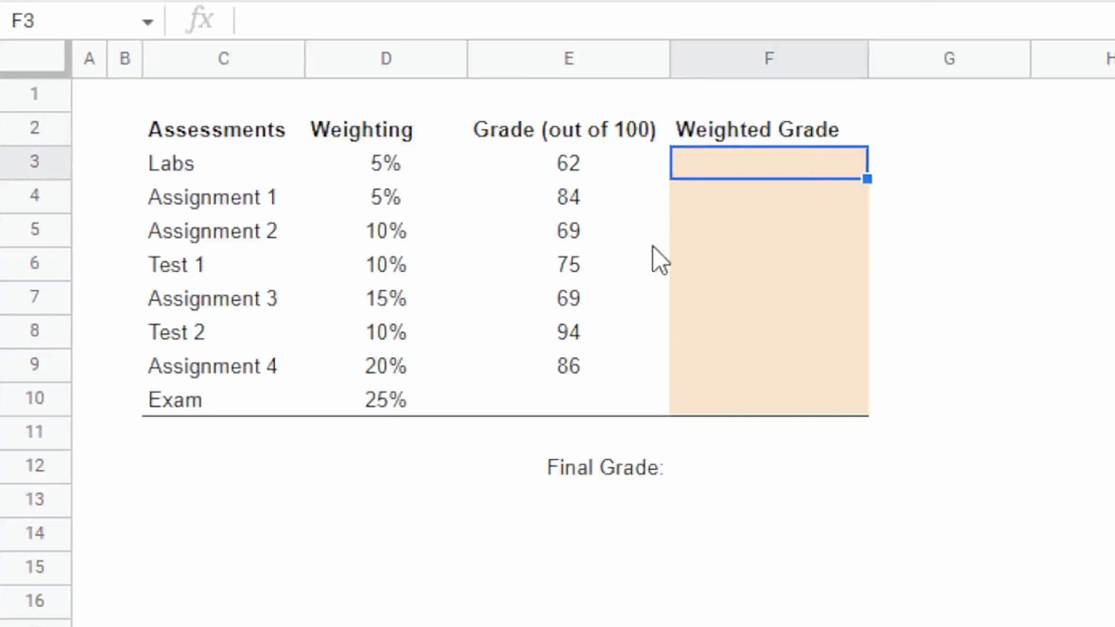
type("=")
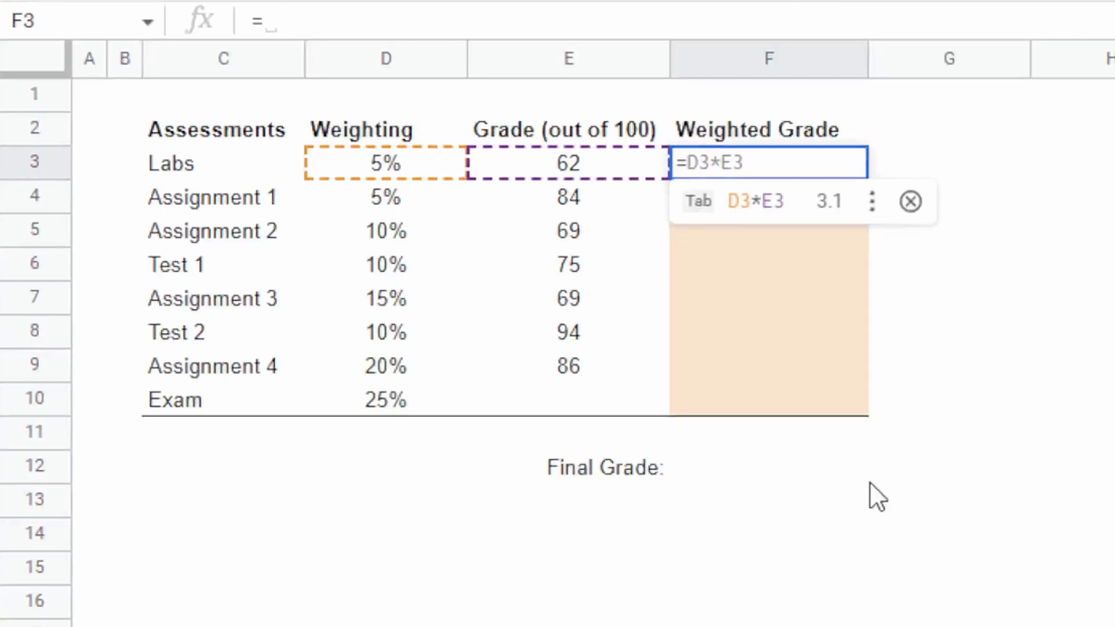
key("Tab")
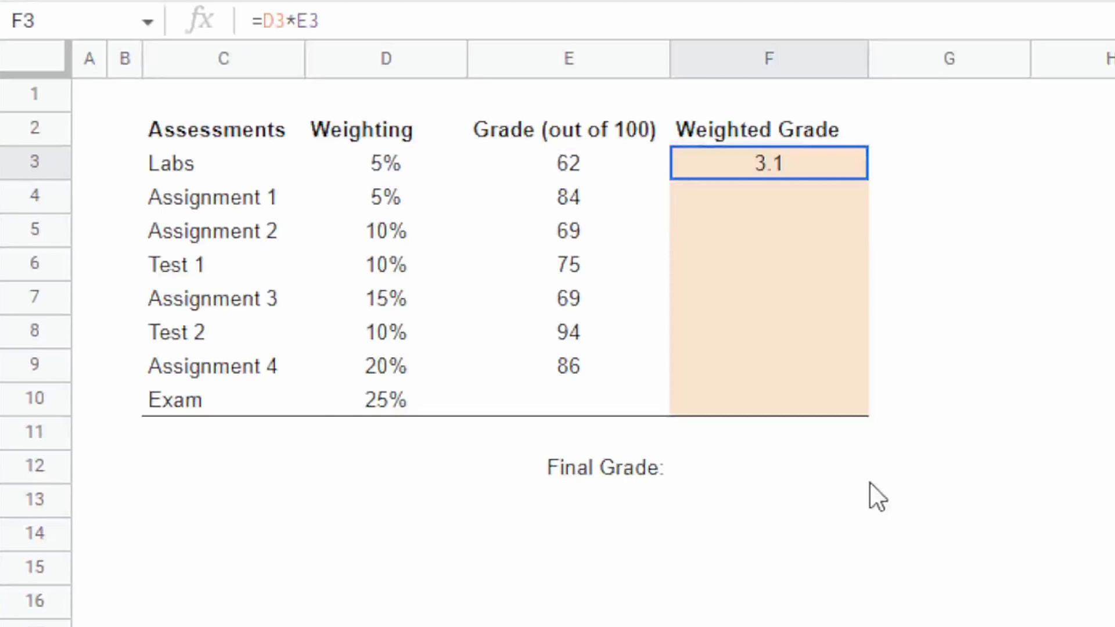
left_click(605, 170)
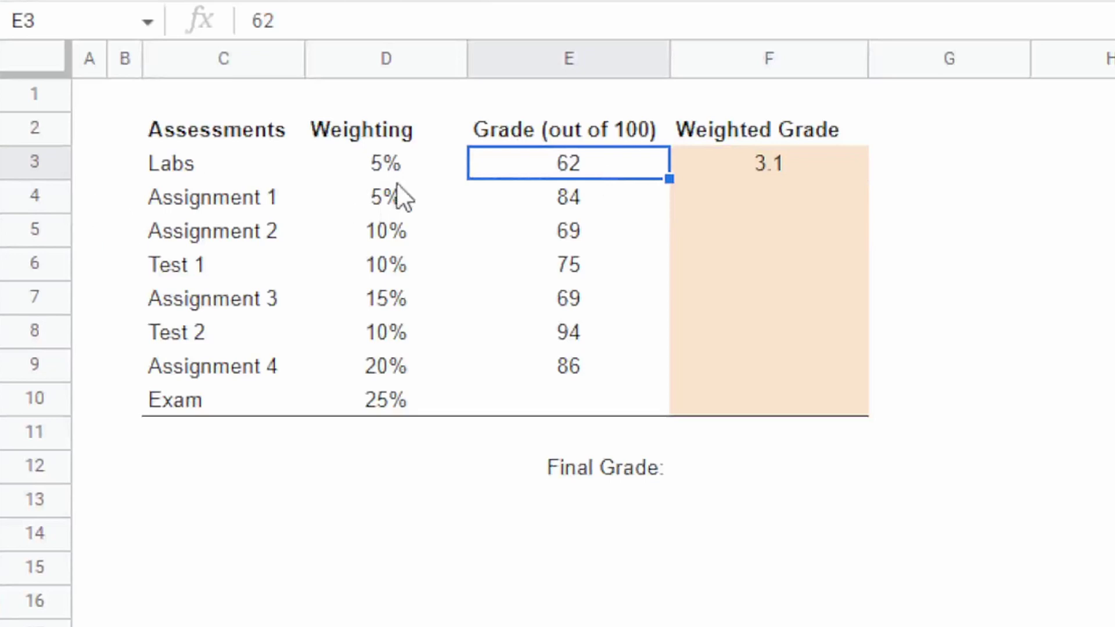
left_click(758, 177)
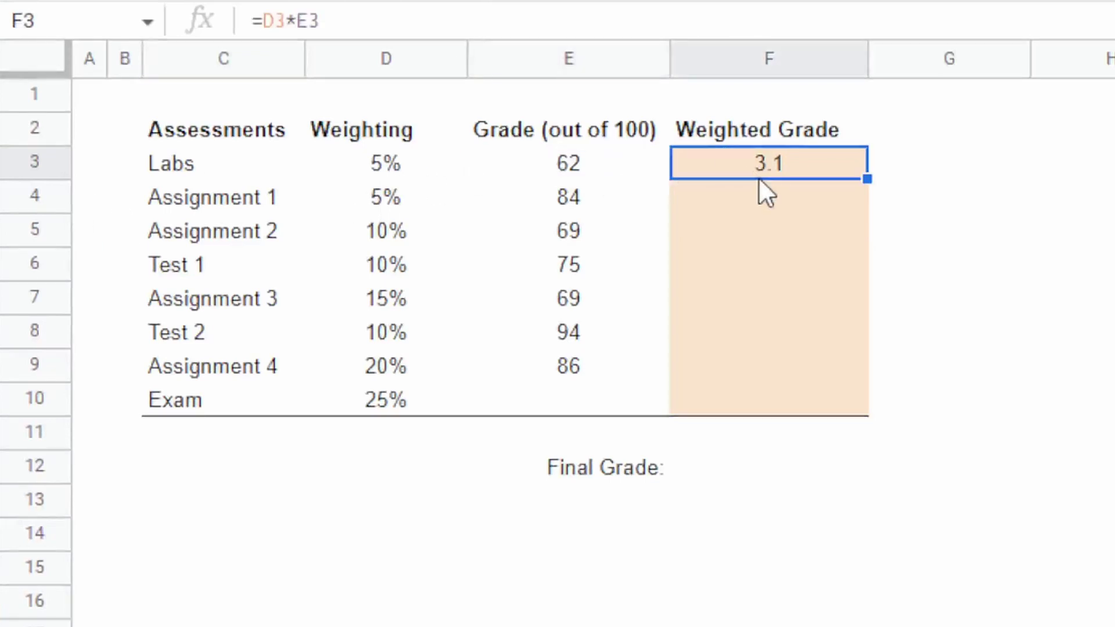
double_click(867, 178)
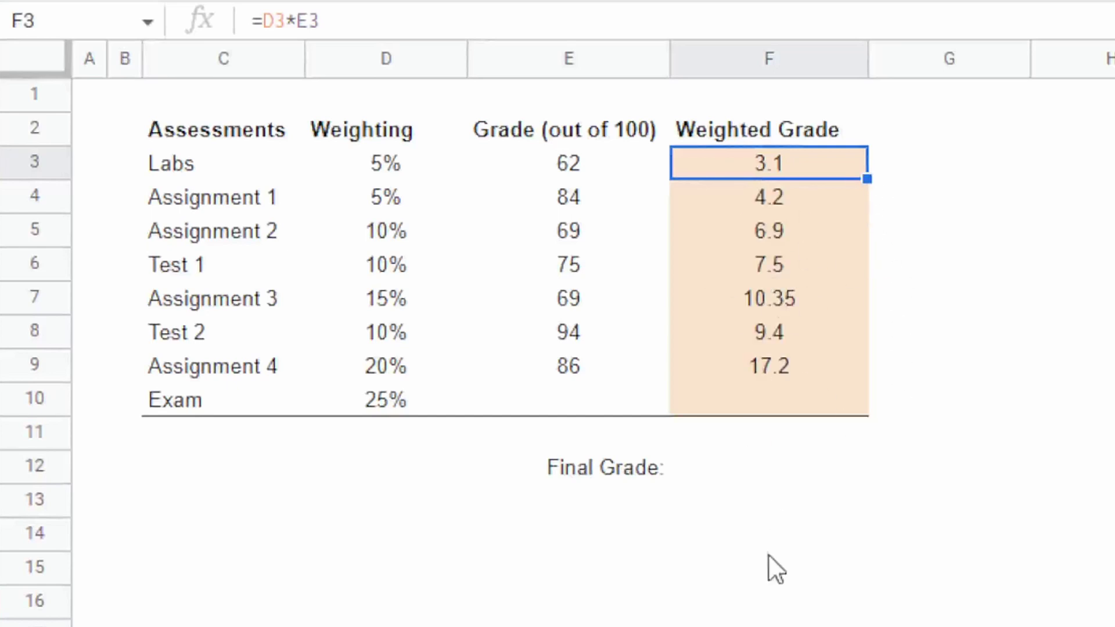
left_click_drag(174, 400, 792, 399)
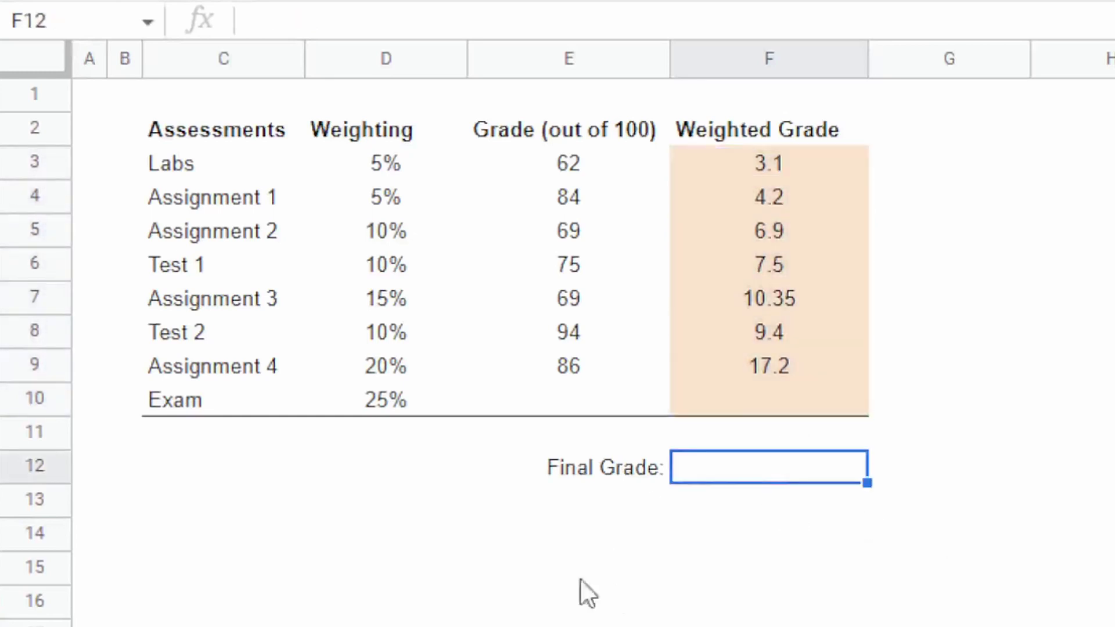
Step: Enter =SUM(F3:F10) in F12 as the Final Grade, giving 58.65
type("=sum(")
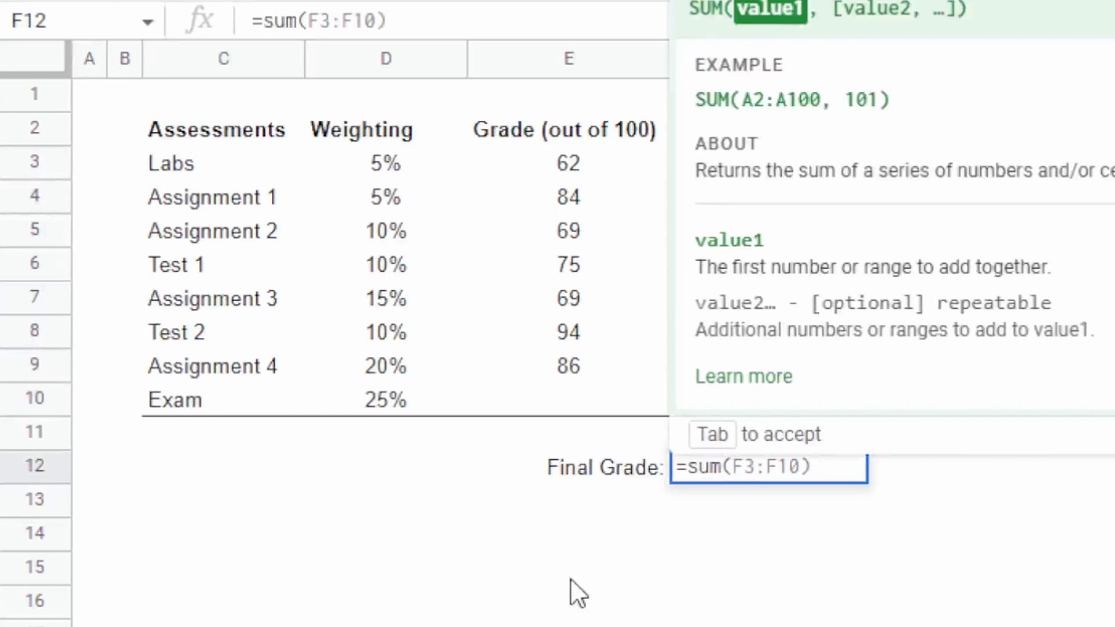
key("Tab")
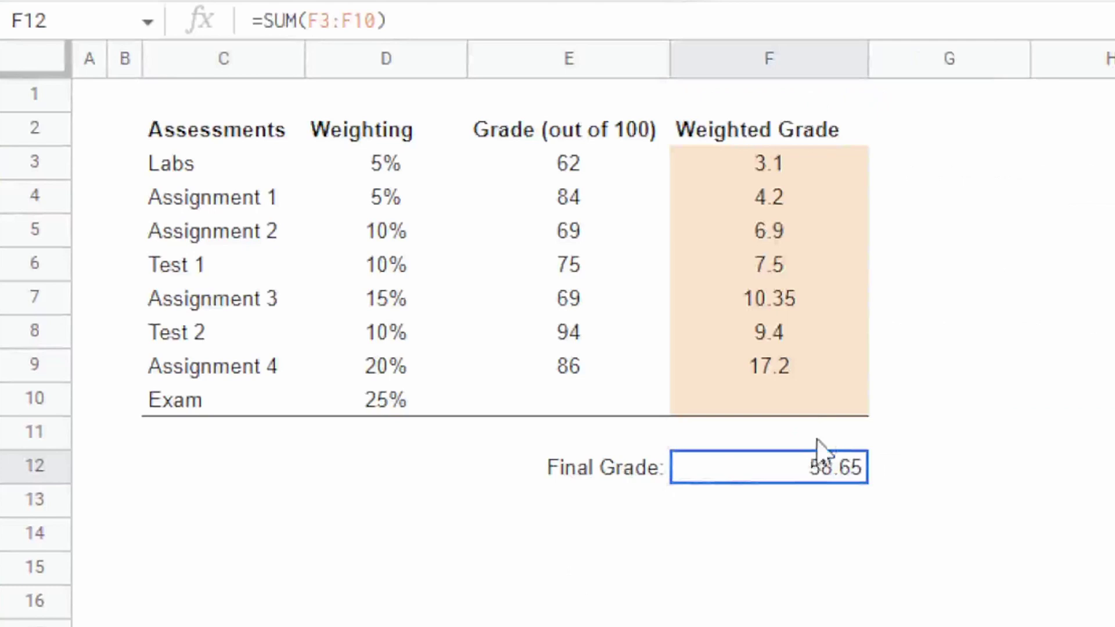
key("Return")
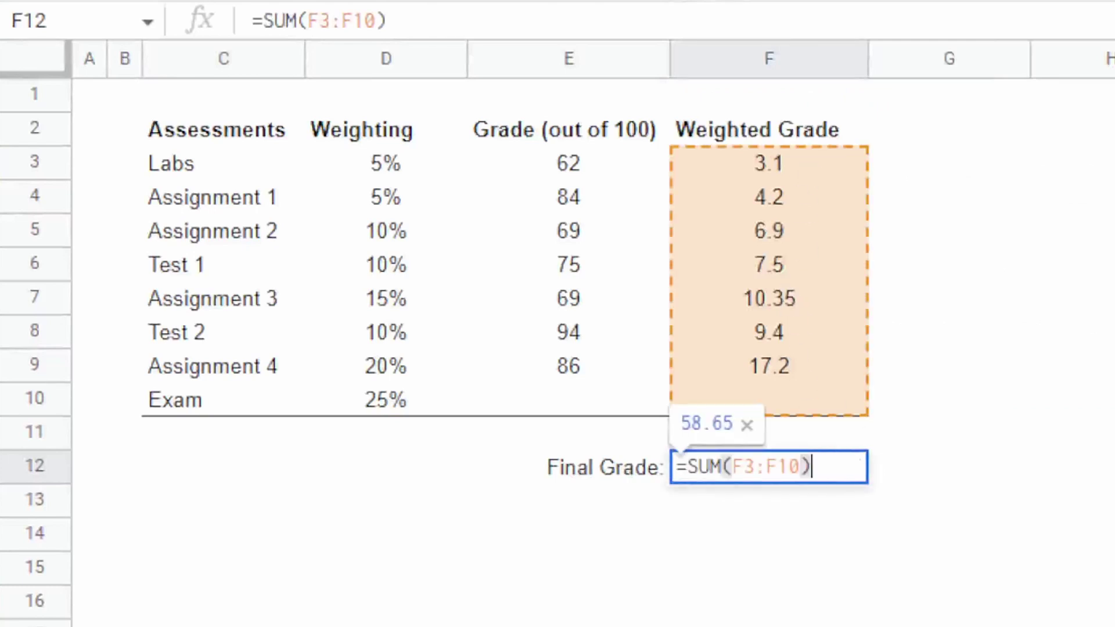
key("Escape")
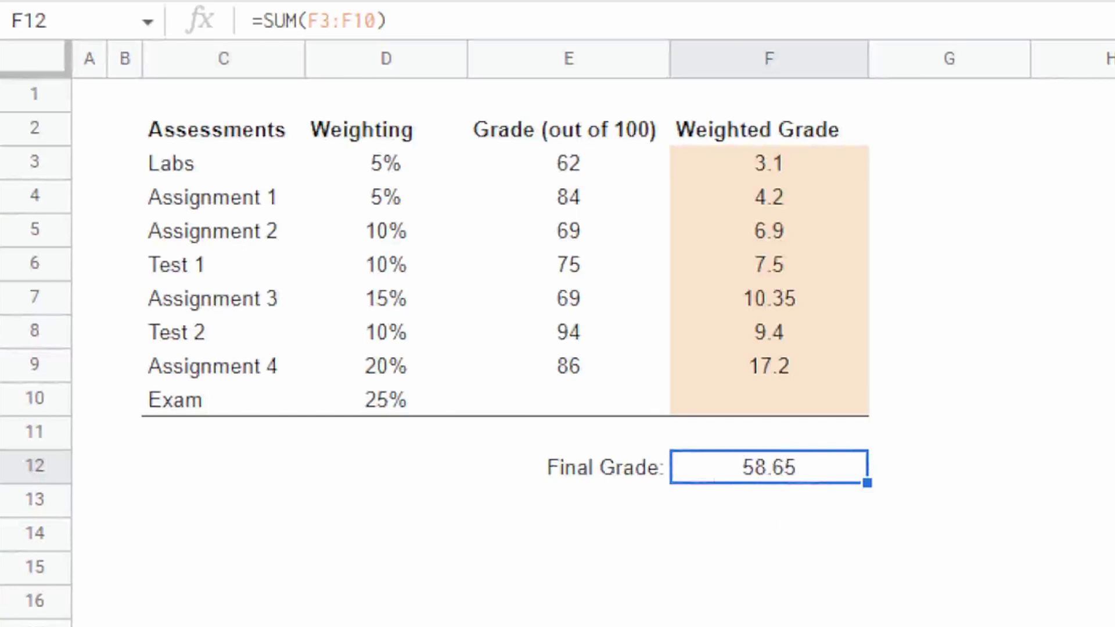
Step: Enter a 95 exam grade and copy the weighted-grade formula from F9 into F10
left_click(610, 397)
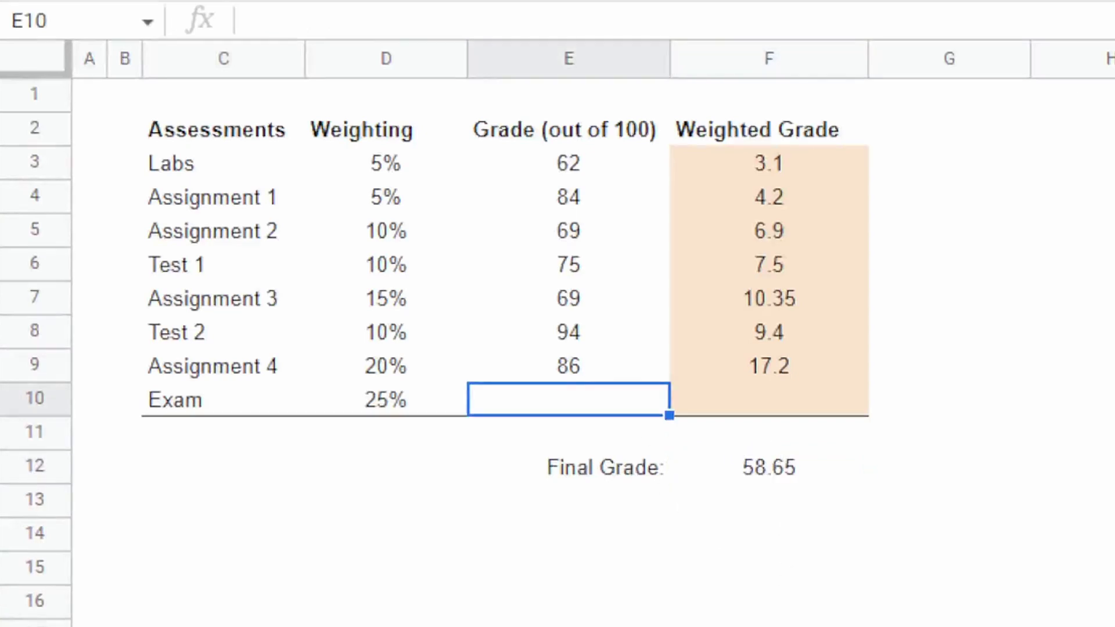
type("95")
key("Return")
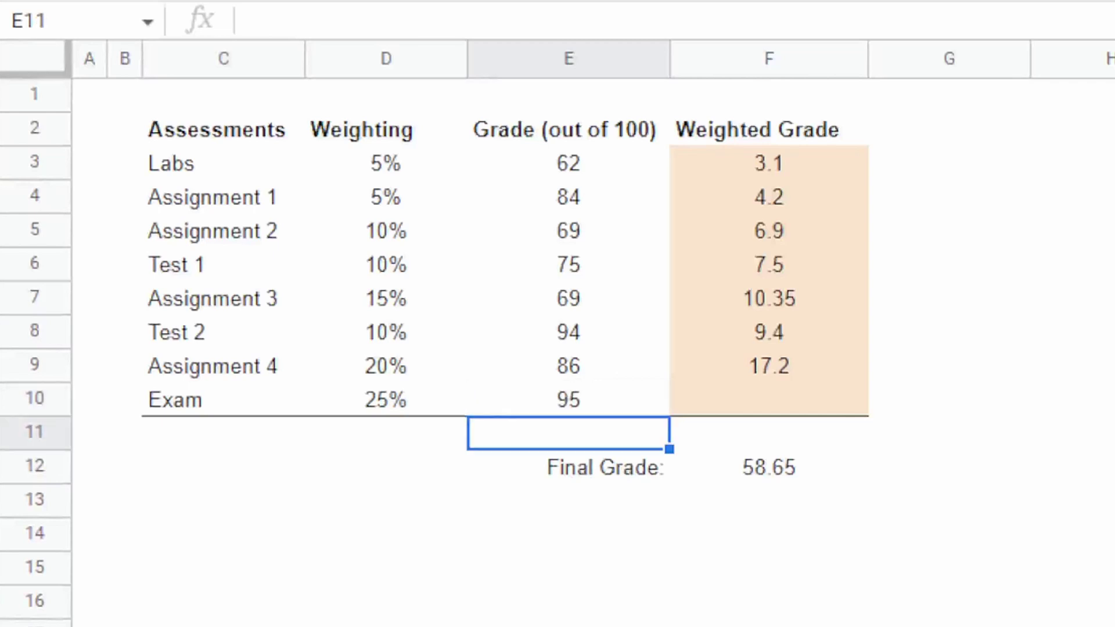
left_click(769, 365)
key("ctrl+c")
left_click(768, 400)
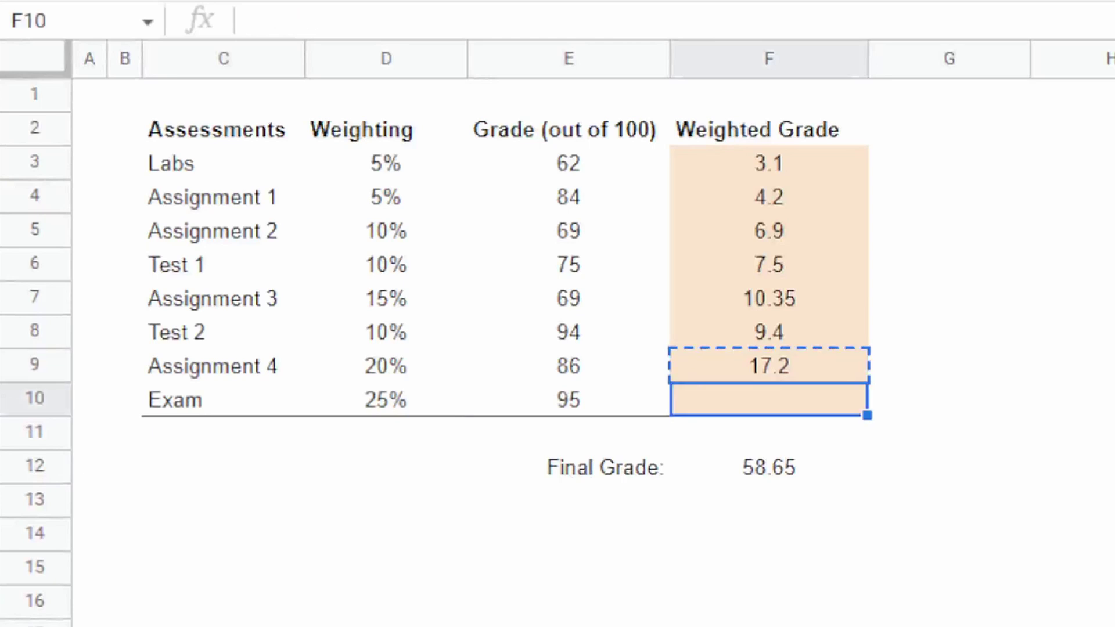
key("ctrl+v")
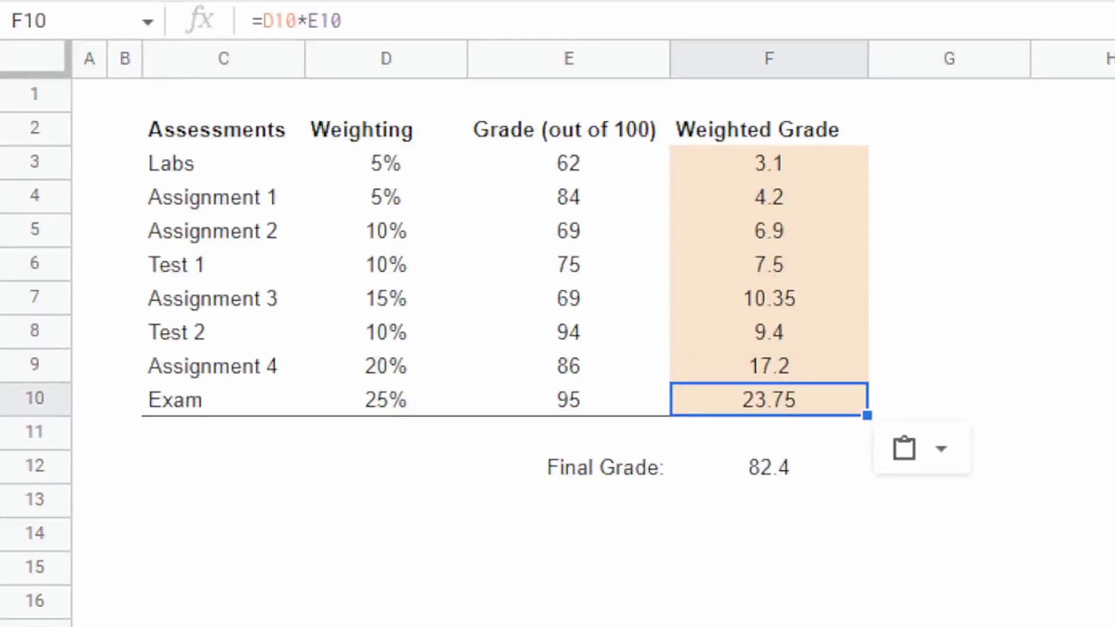
Step: Change the exam grade in E10 to 70, raising the Final Grade to 76.15
left_click(568, 400)
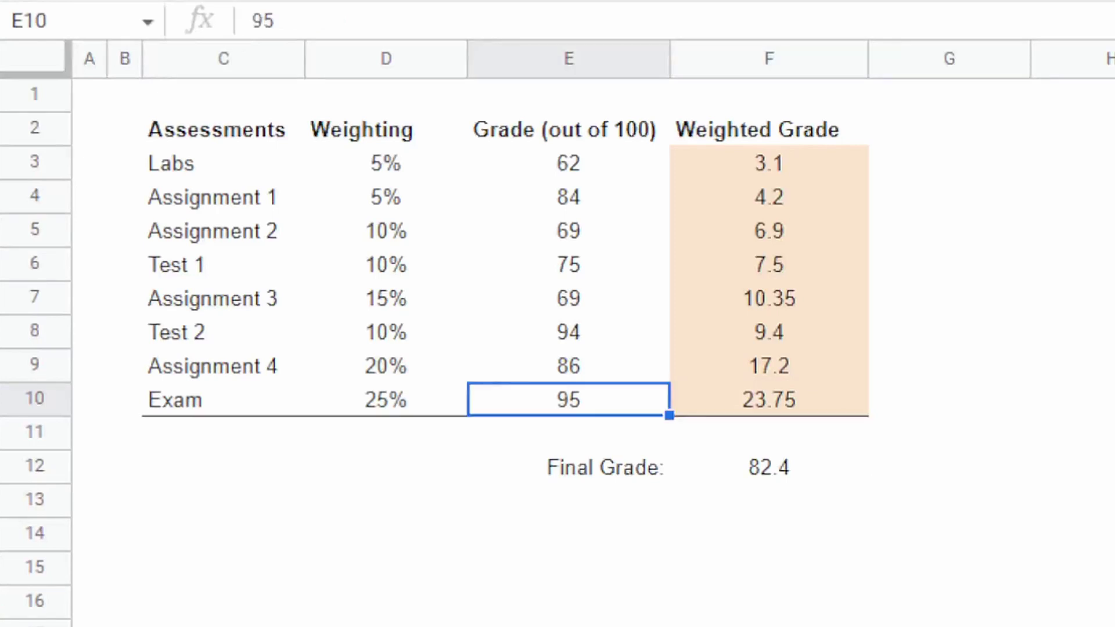
type("70")
key("Return")
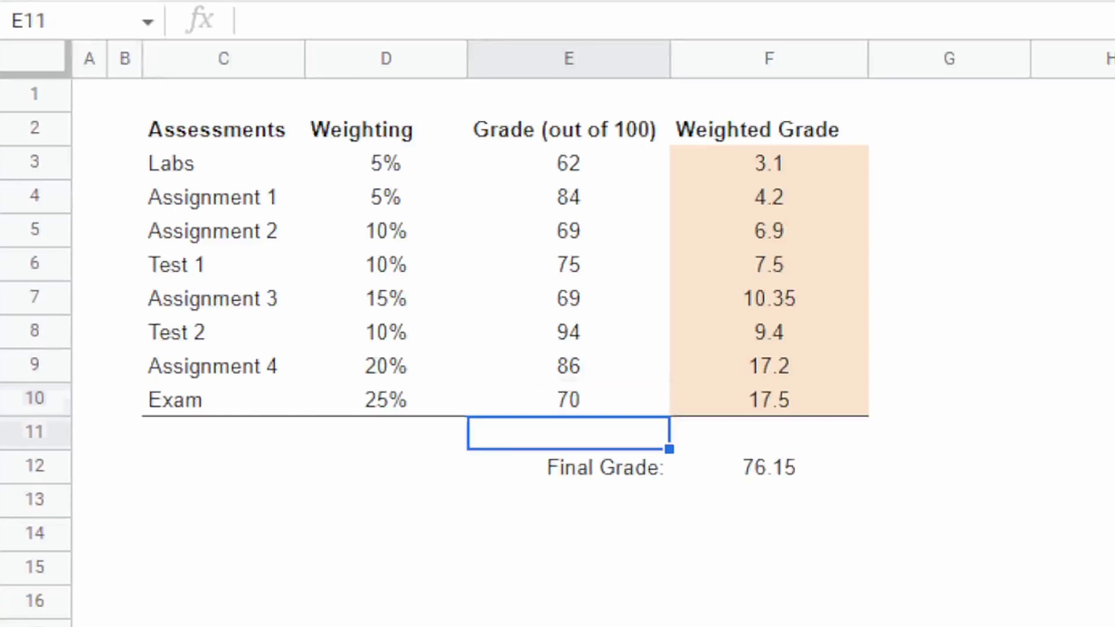
left_click(807, 478)
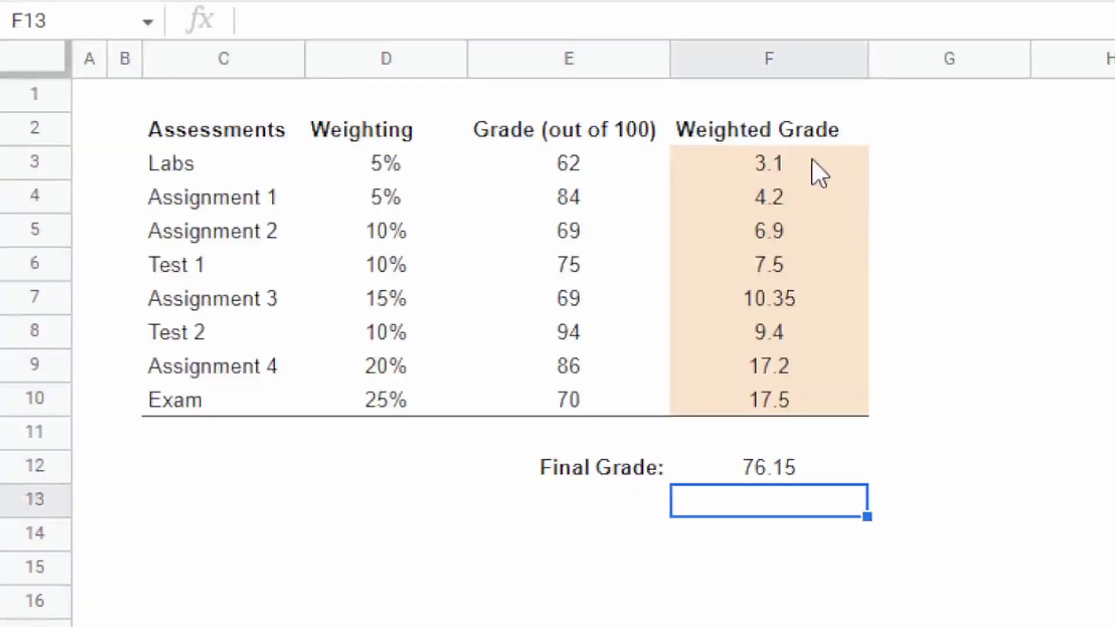
Step: Enter =SUMPRODUCT(D3:D10,E3:E10) in F13, which also gives 76.15
left_click_drag(812, 160, 818, 392)
left_click(764, 498)
type("=sumpr")
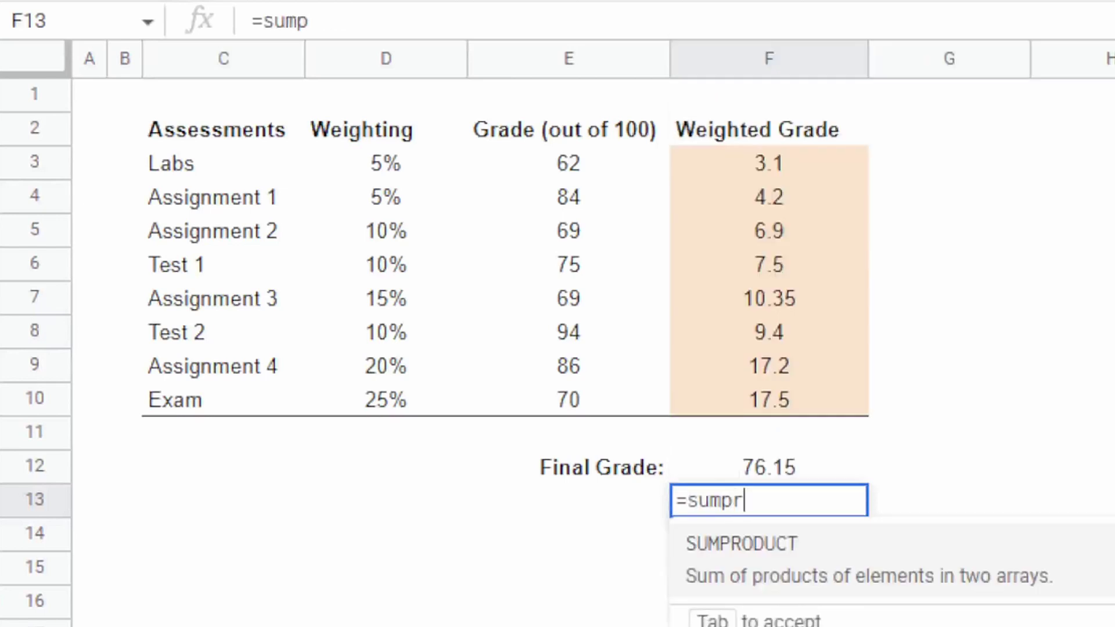
key("Tab")
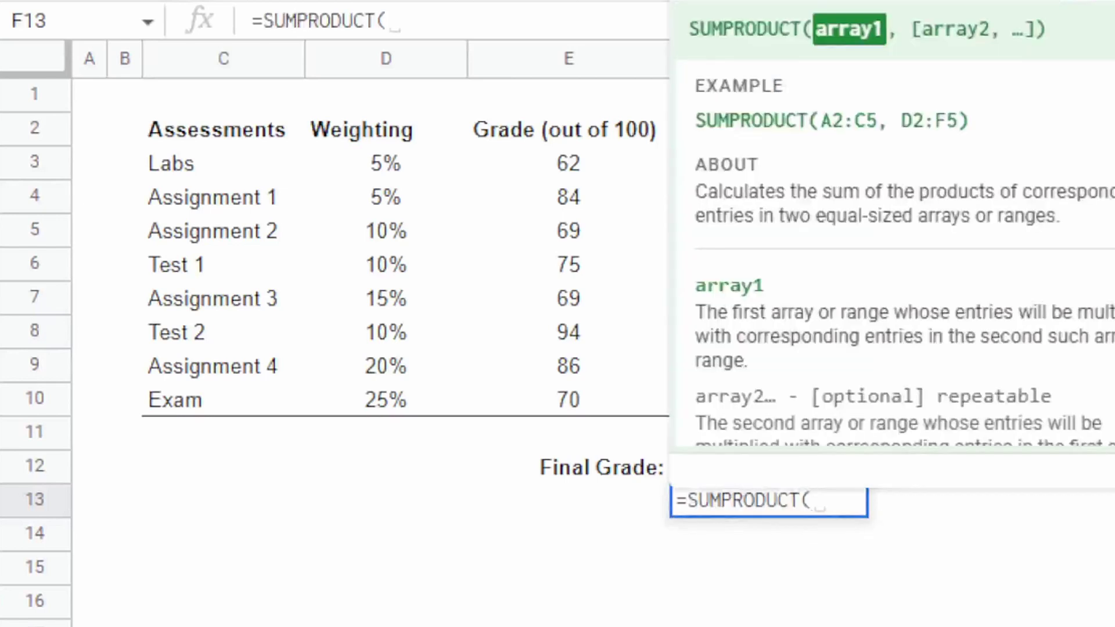
left_click_drag(377, 169, 391, 411)
type(",")
left_click_drag(595, 169, 585, 405)
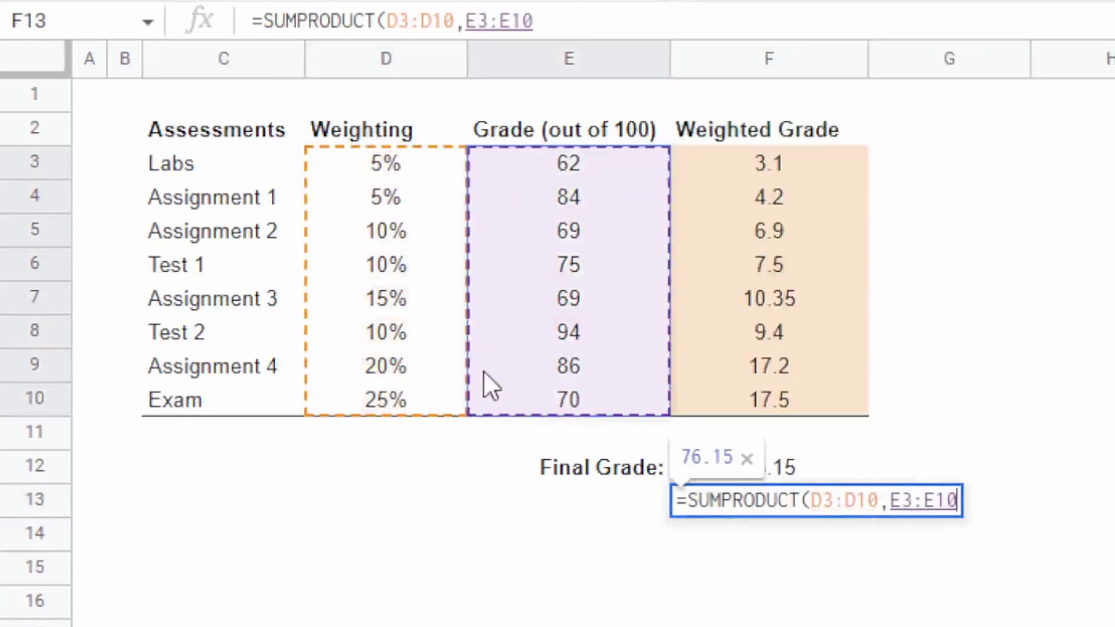
key("Return")
key("Up")
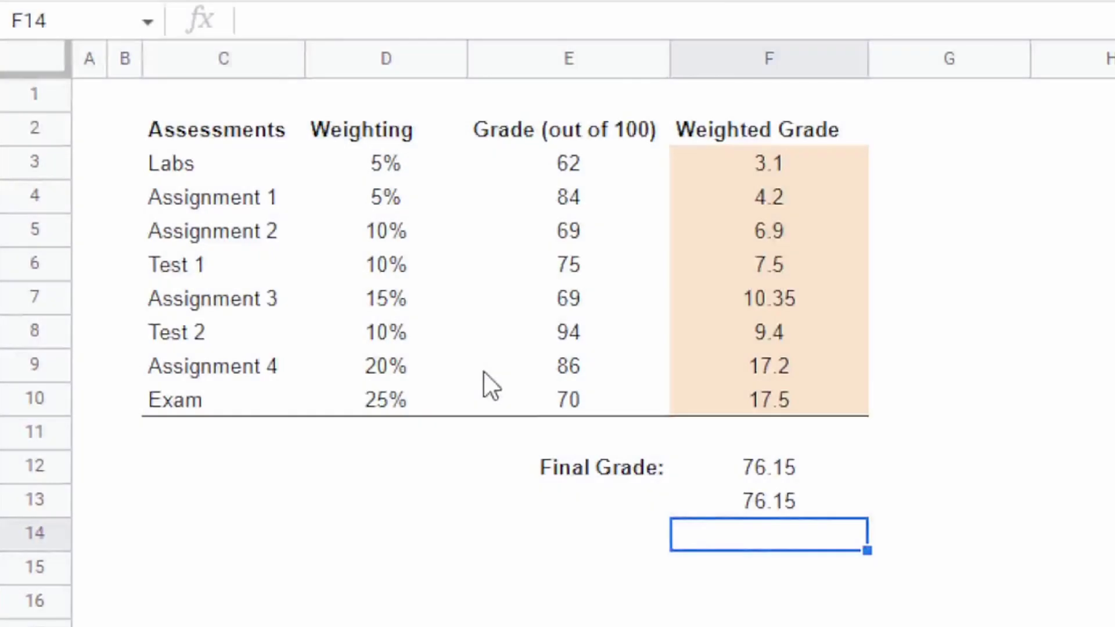
Step: Enter =AVERAGE.WEIGHTED(E3:E10,D3:D10) in F14 as a third final-grade calculation
type("=aver")
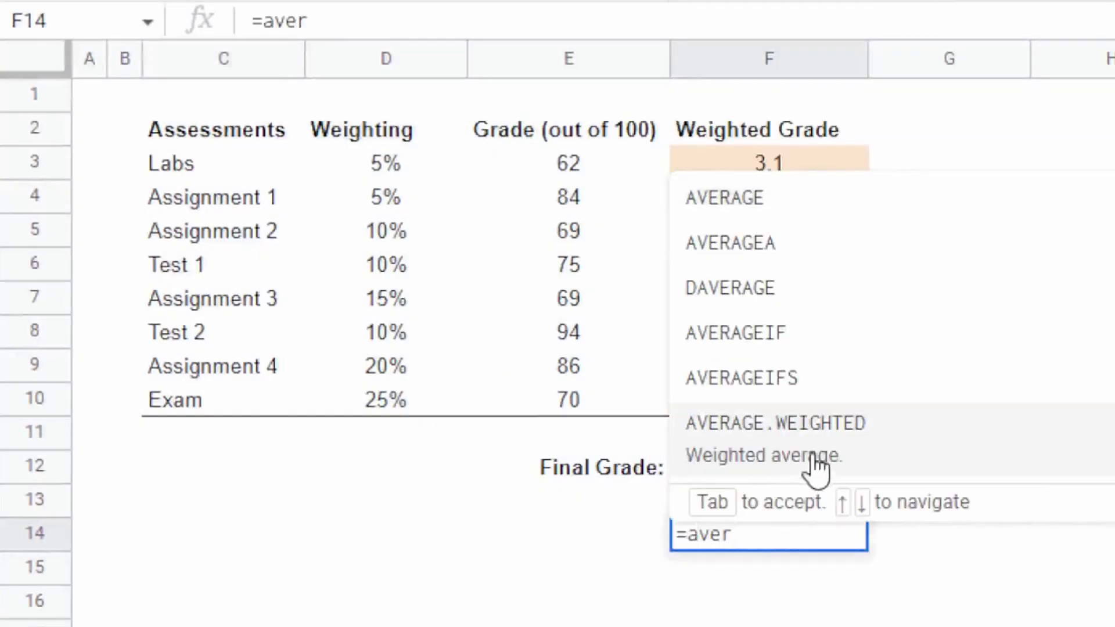
left_click(816, 459)
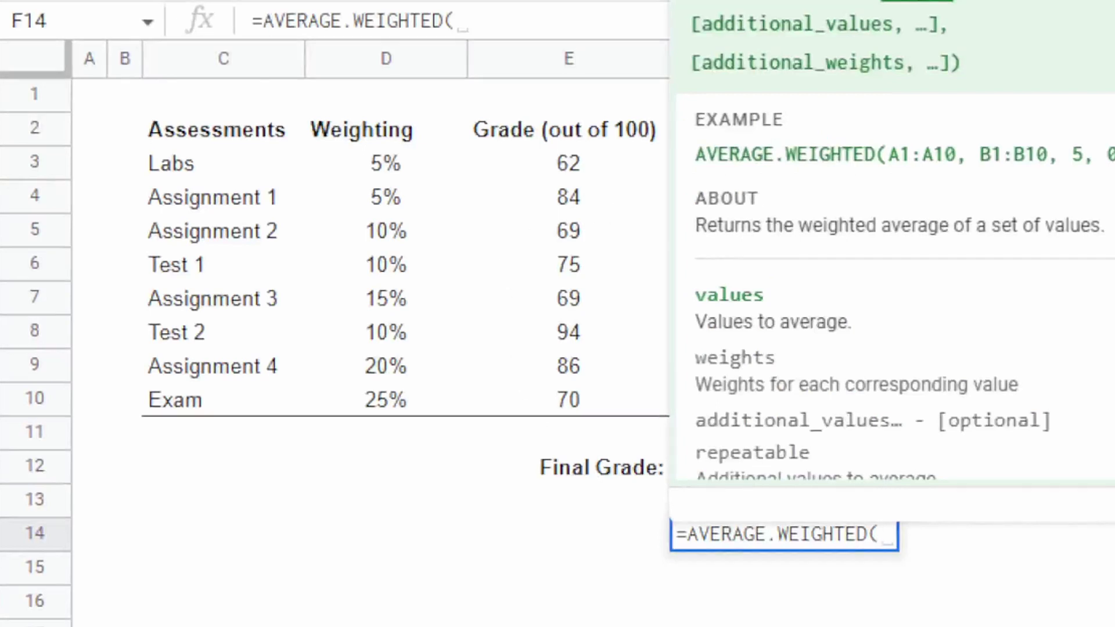
left_click_drag(557, 174, 571, 409)
type(",")
left_click_drag(402, 174, 402, 405)
key("Return")
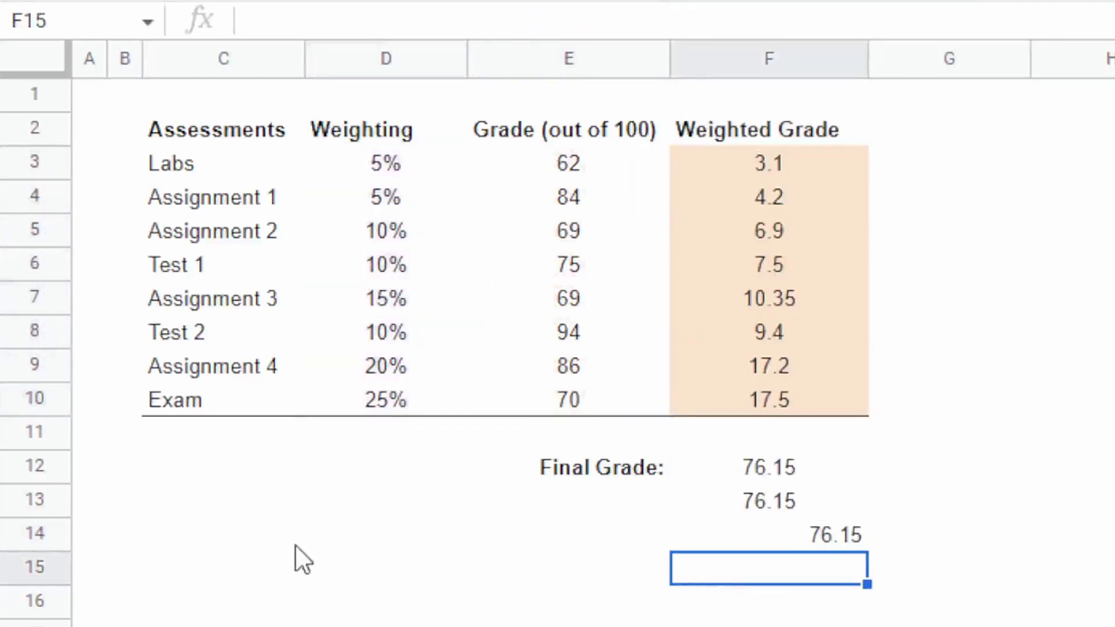
key("Up")
key("Up")
key("Up")
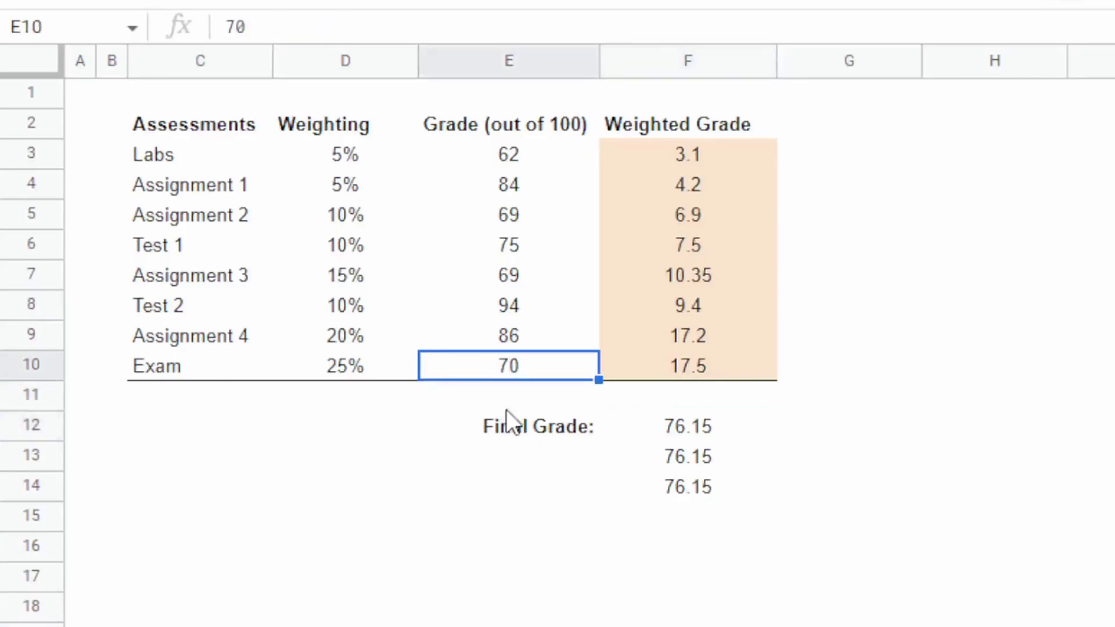
Step: Clear the exam grade and delete the #VALUE! AVERAGE.WEIGHTED formula in F14
key("Delete")
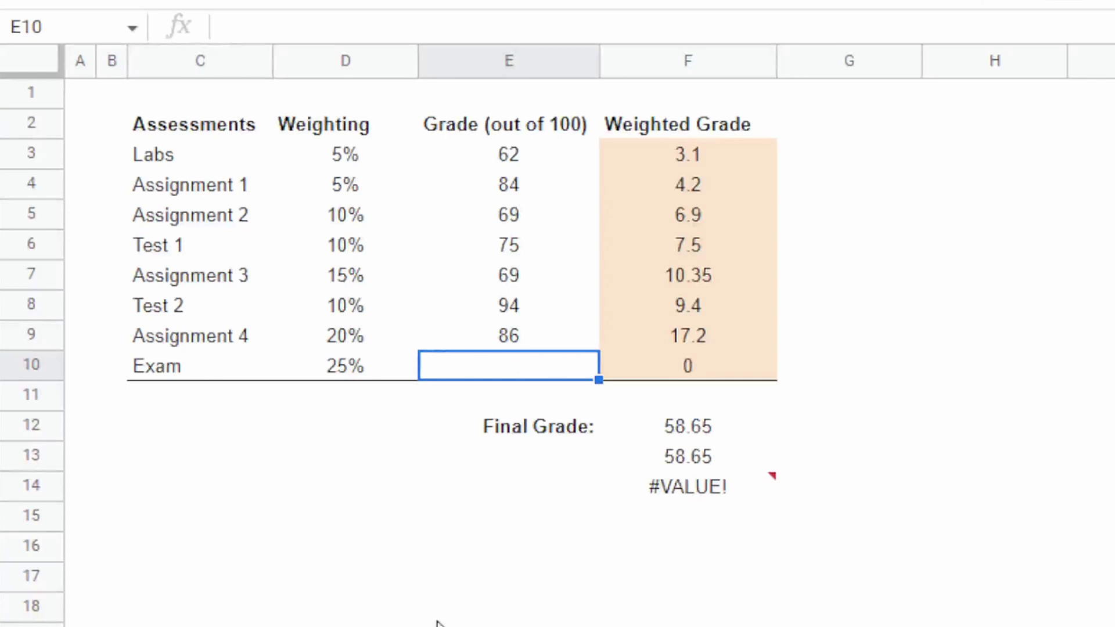
left_click(709, 423)
left_click(705, 461, "shift")
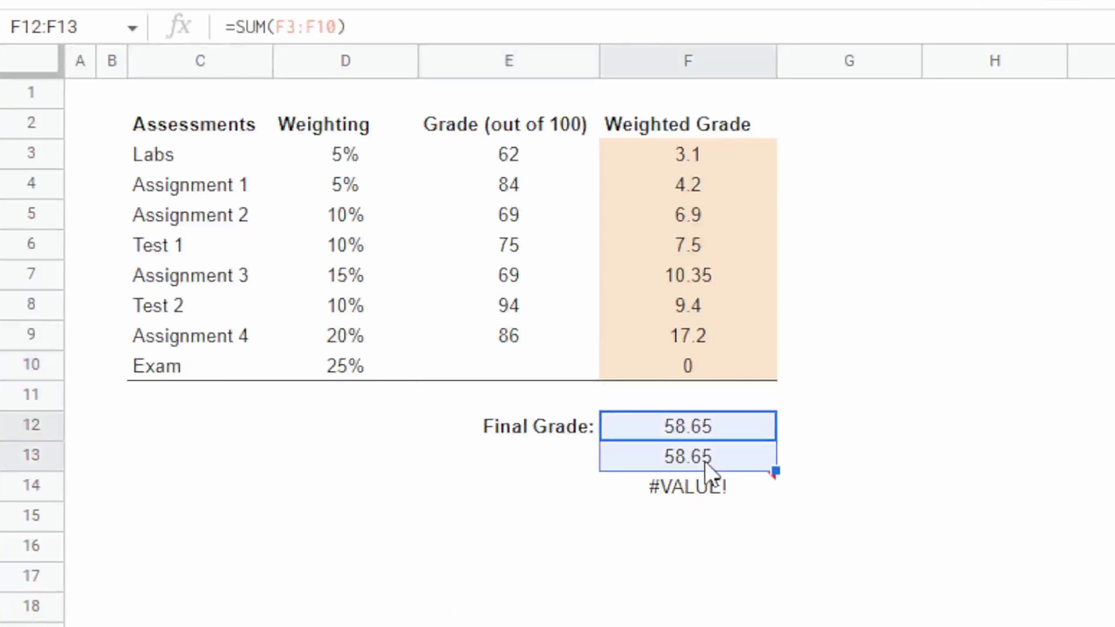
left_click(748, 491)
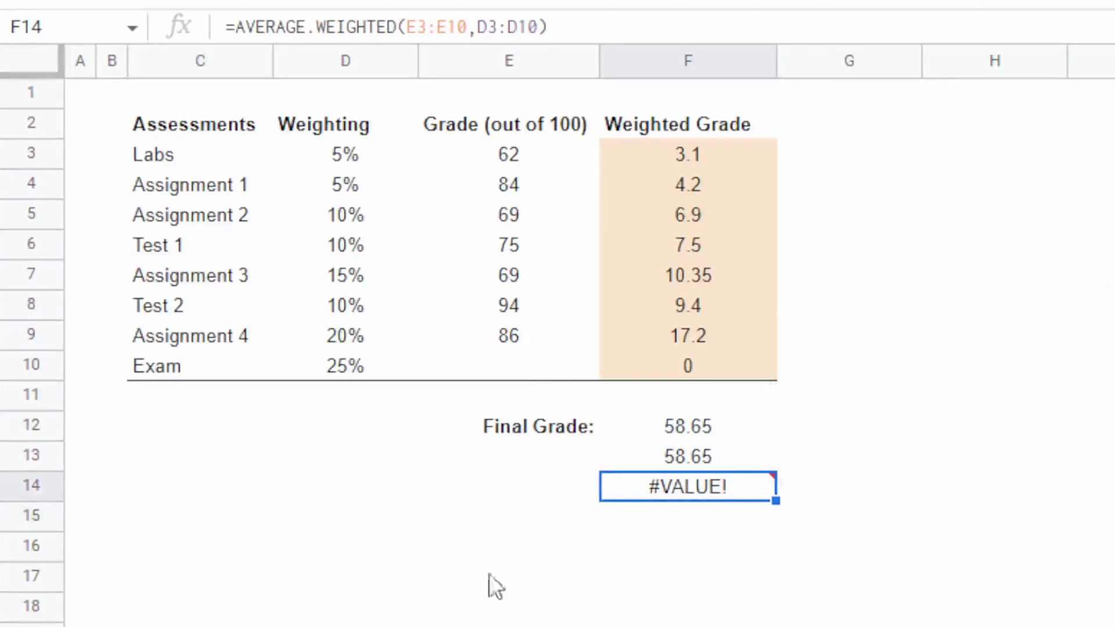
key("Delete")
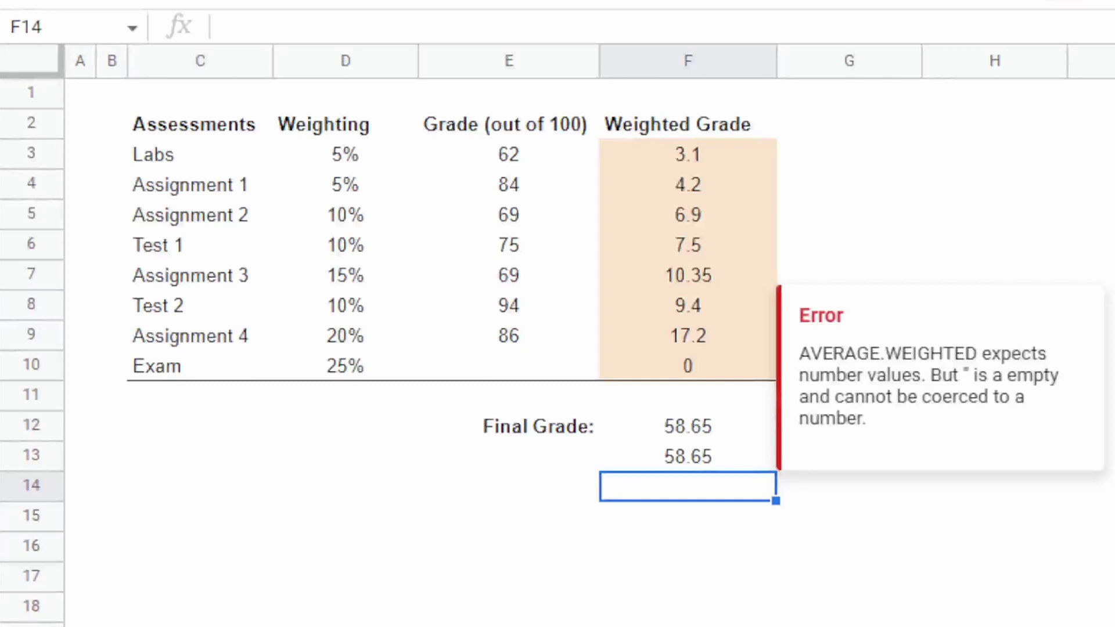
Step: Change F13 to =SUMPRODUCT(D3:D10,E3:E10)/SUM(D3:D10), still returning 58.65
left_click(687, 456)
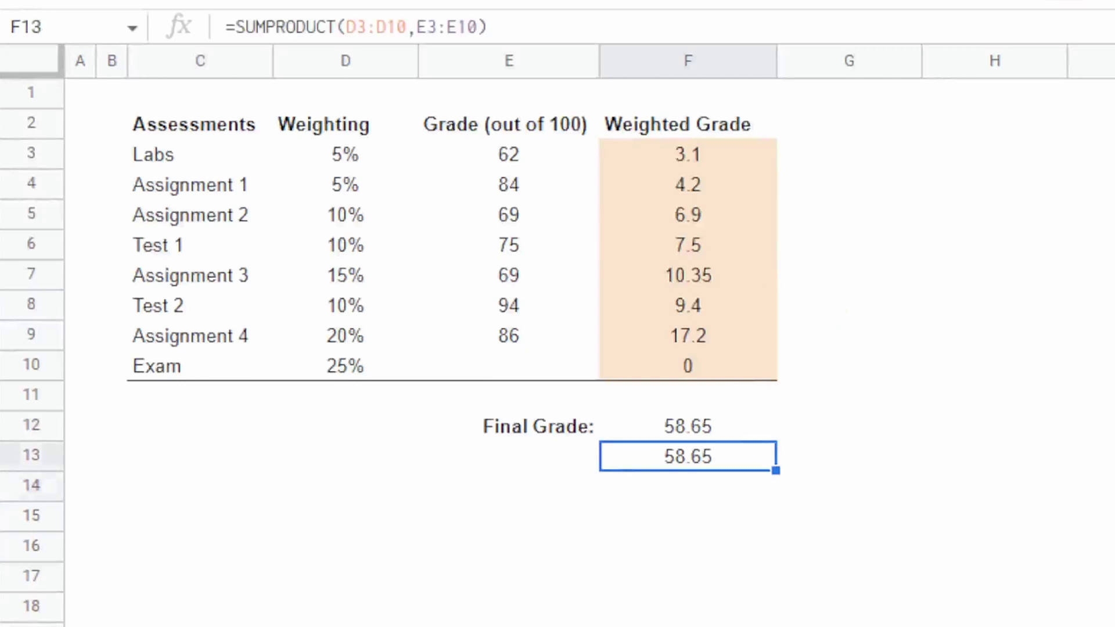
left_click(688, 487)
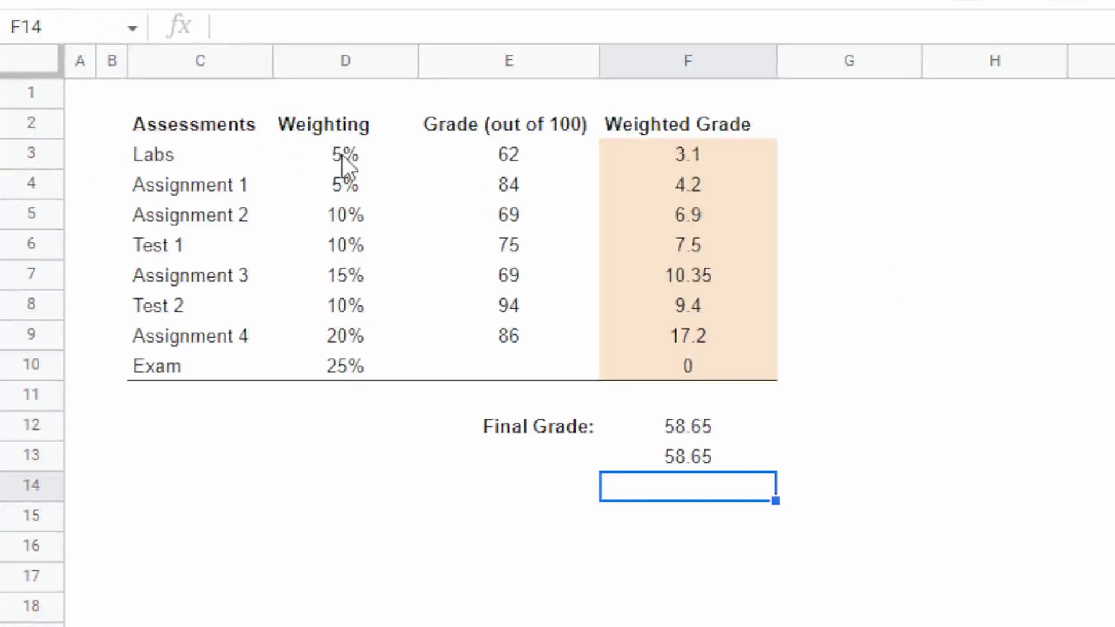
left_click_drag(342, 155, 351, 379)
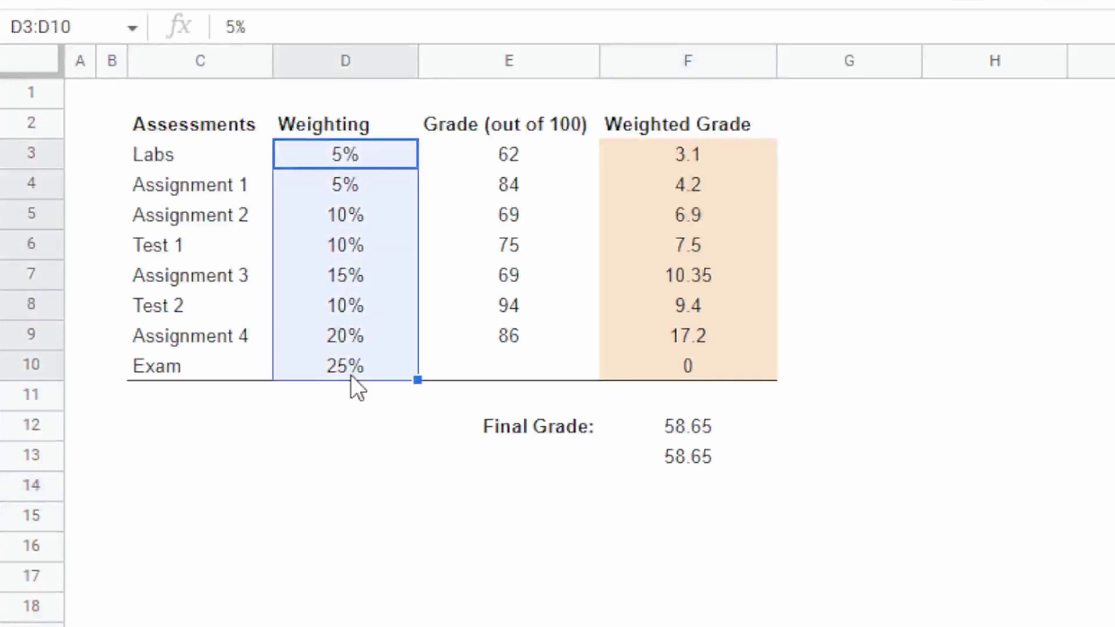
double_click(723, 452)
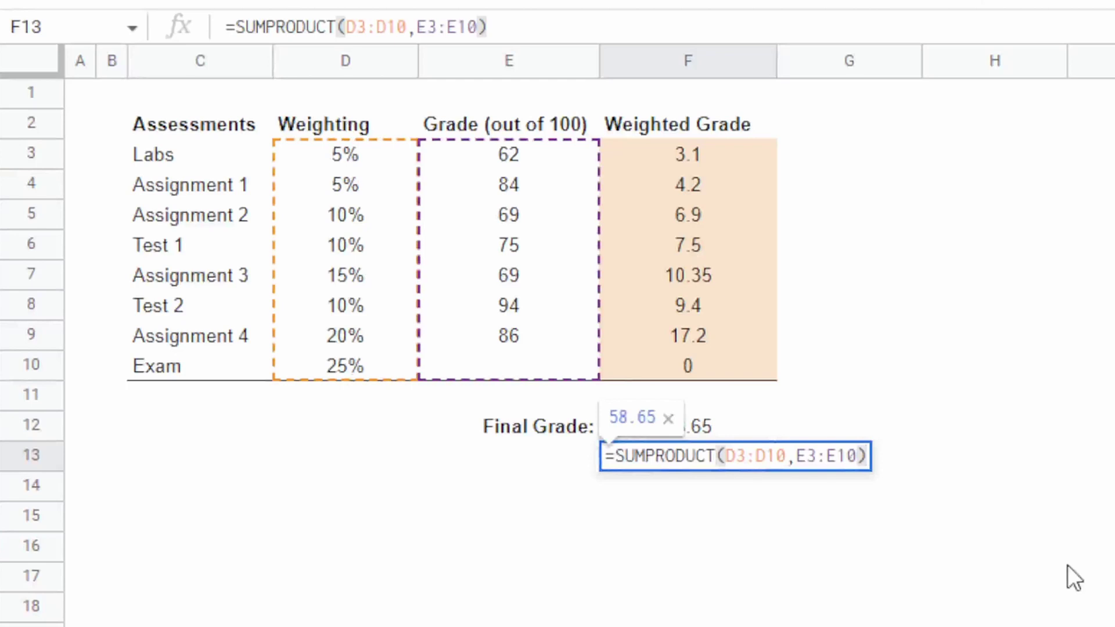
type("/sum(")
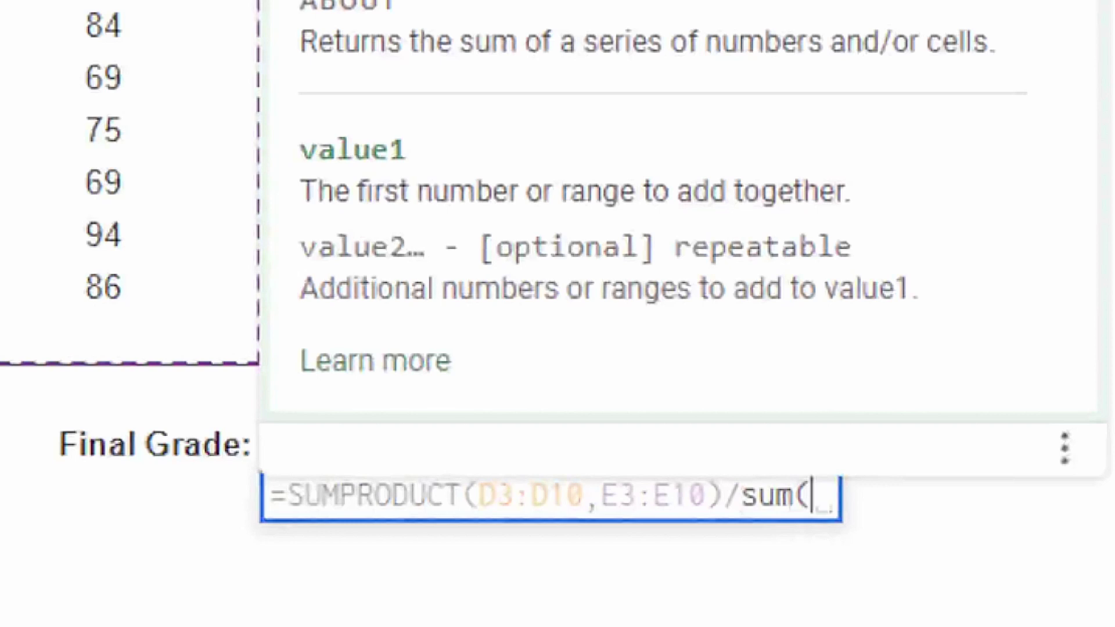
left_click_drag(345, 154, 372, 364)
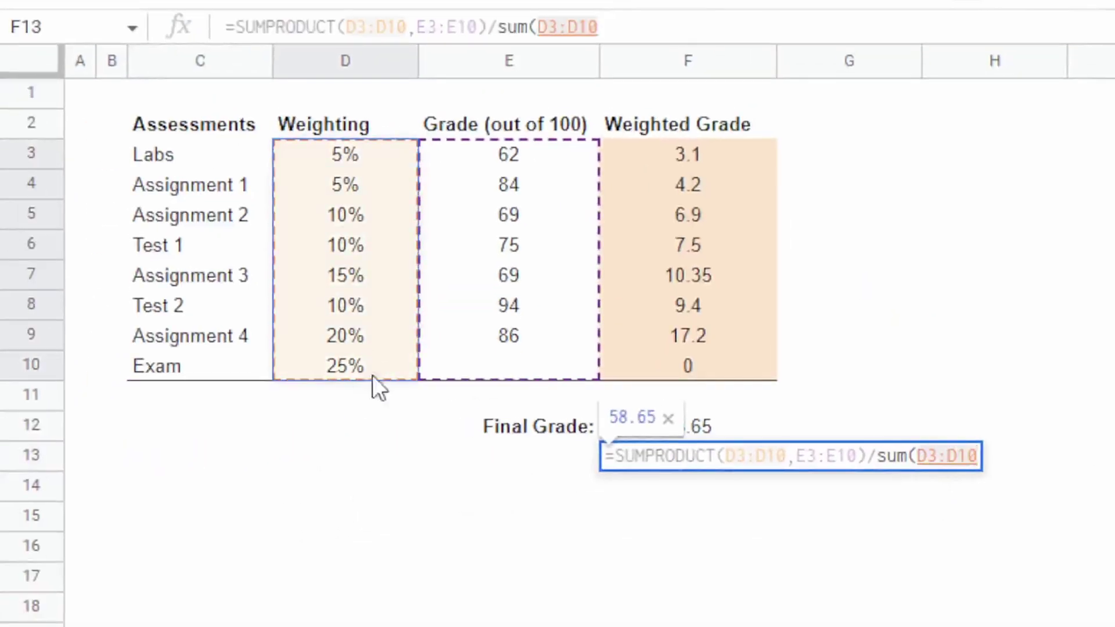
type(")")
key("Return")
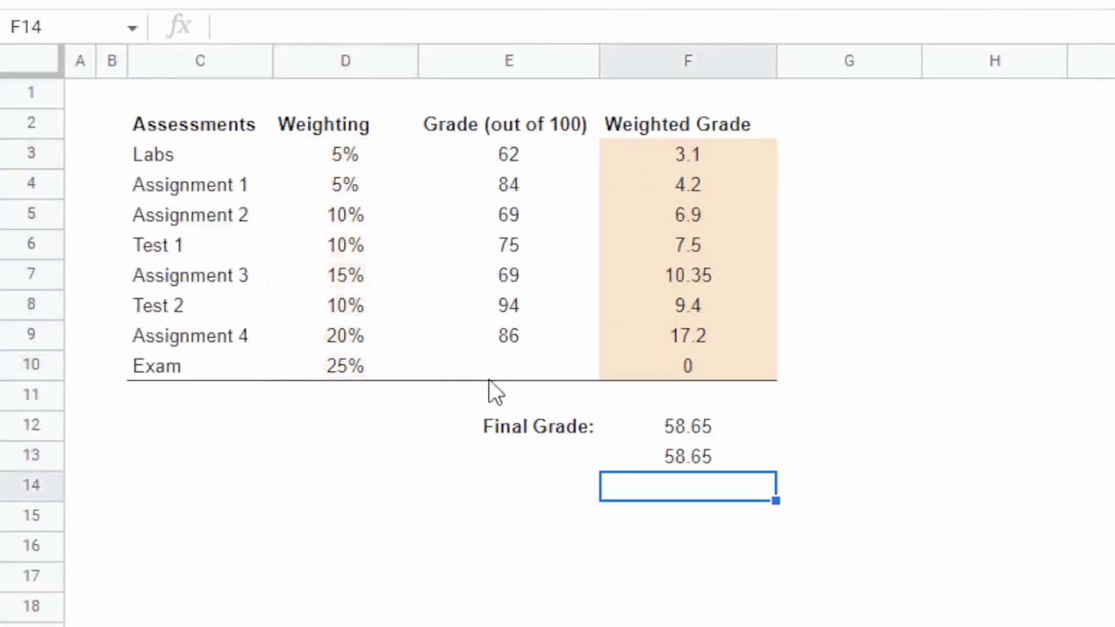
key("Return")
key("Up")
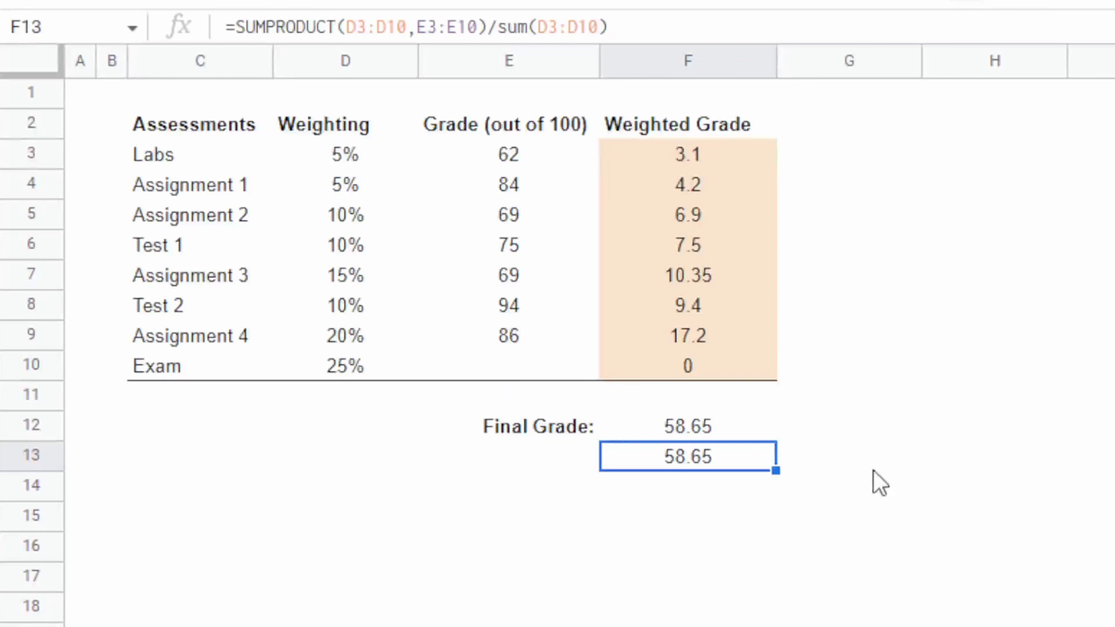
Step: Replace F13's divisor with SUMIF(E3:E10,">=0",D3:D10) so the final grade shows 78.2
double_click(645, 453)
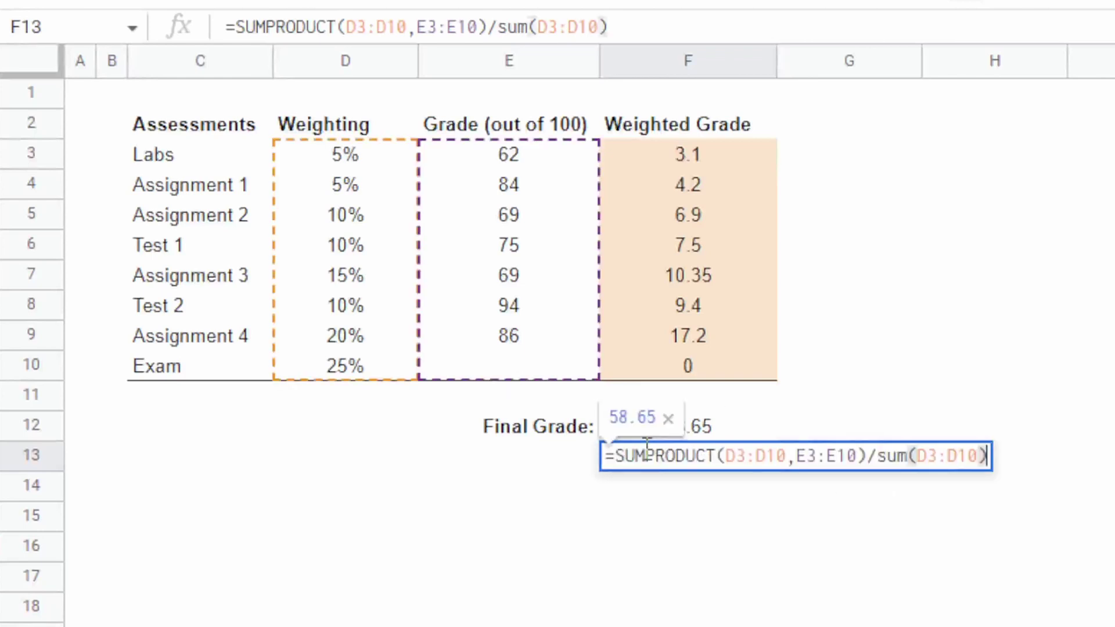
left_click(907, 456)
type("if(")
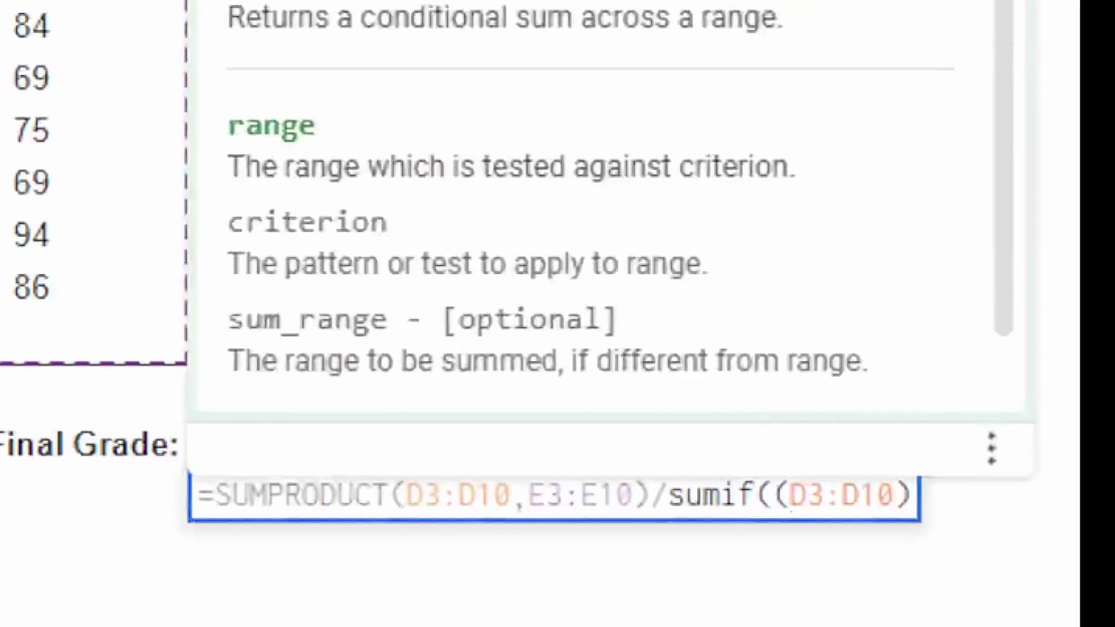
key("Delete")
key("Delete")
key("Delete")
key("Delete")
key("Delete")
key("Delete")
key("Delete")
key("Delete")
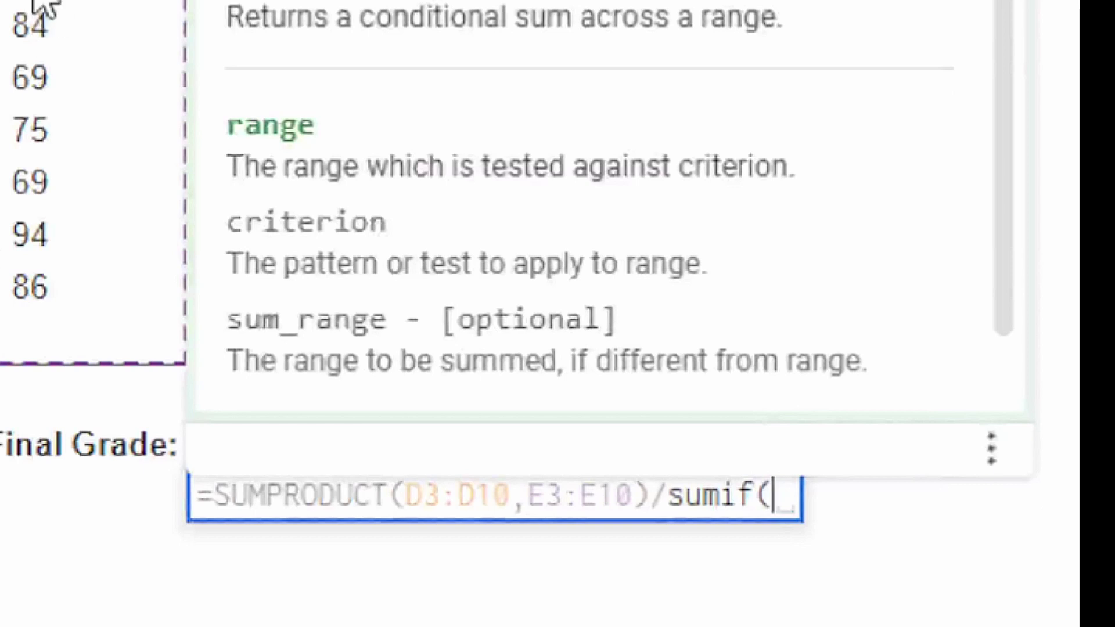
left_click_drag(32, 9, 58, 343)
type(",\">=0\"")
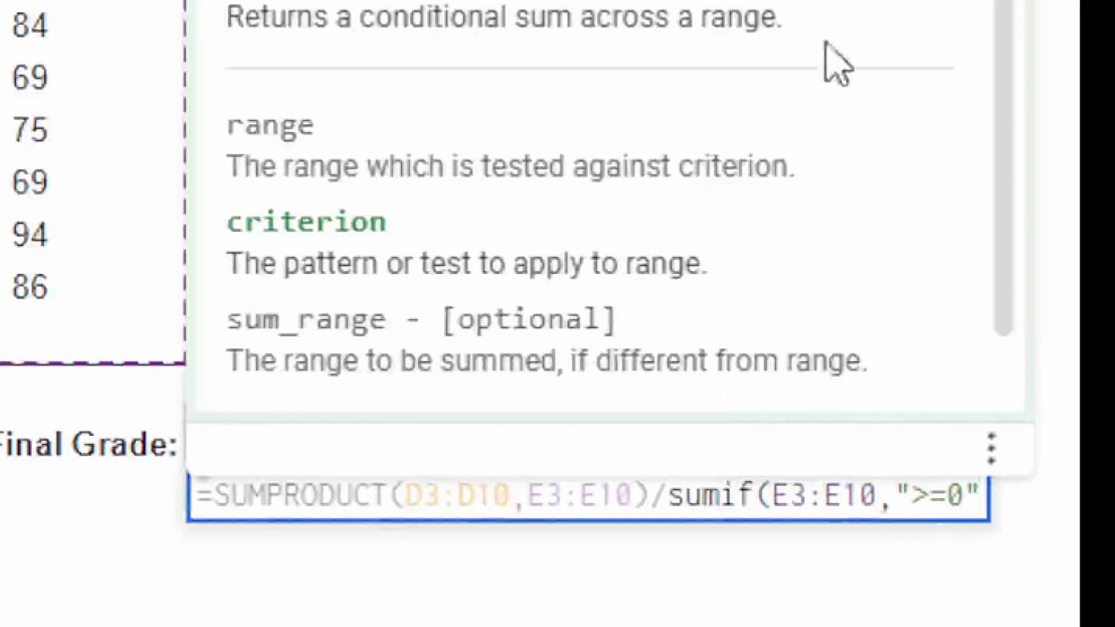
key("F1")
type(",")
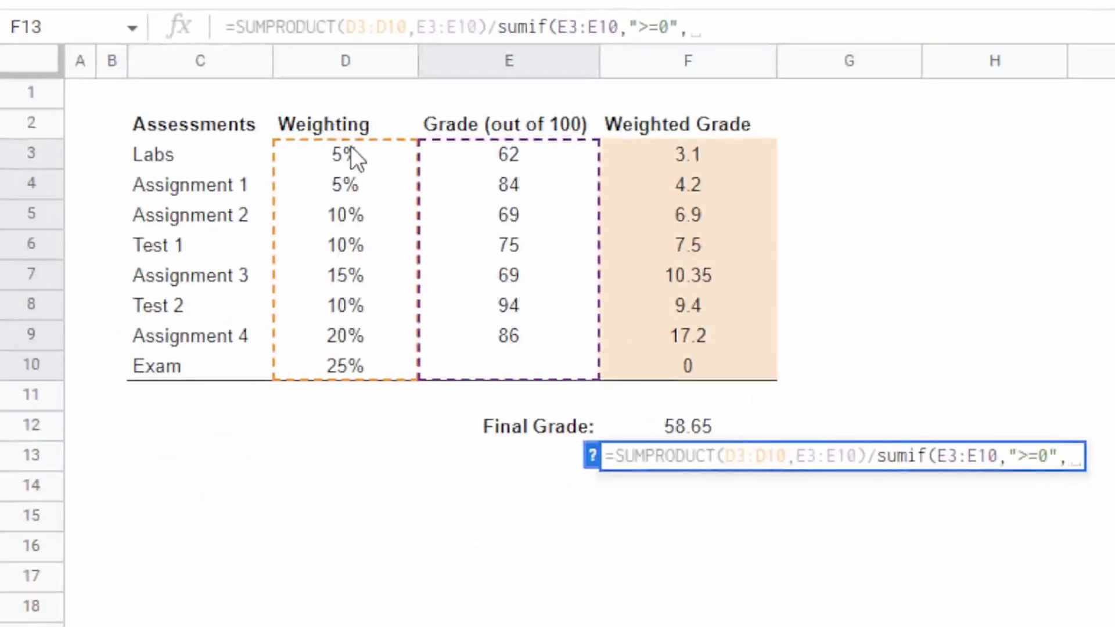
left_click_drag(351, 146, 368, 374)
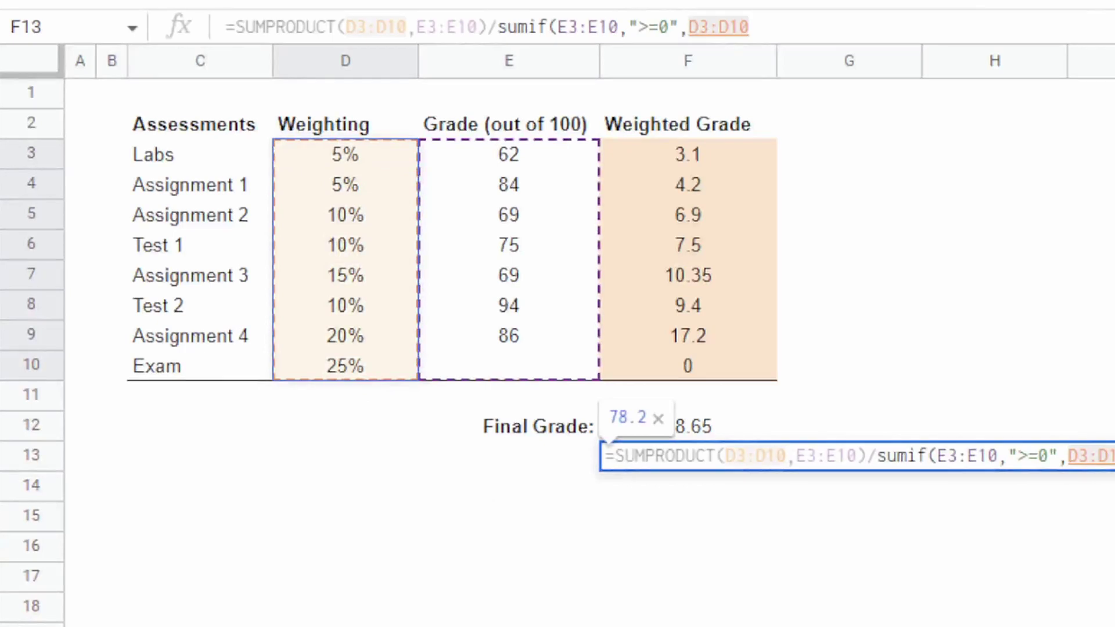
type(")")
key("Return")
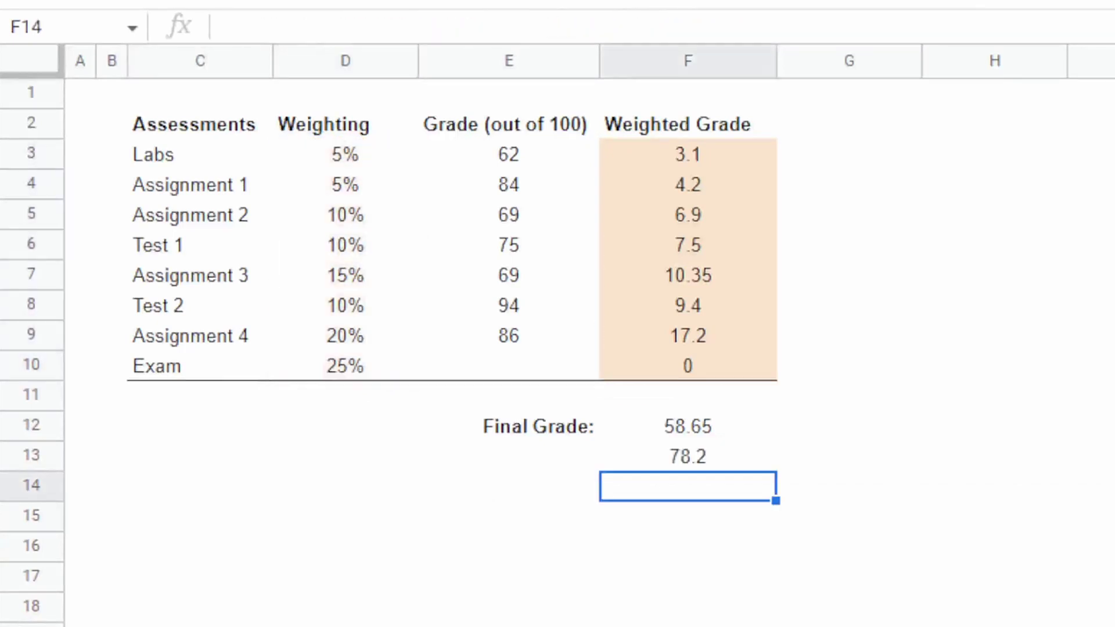
left_click(688, 456)
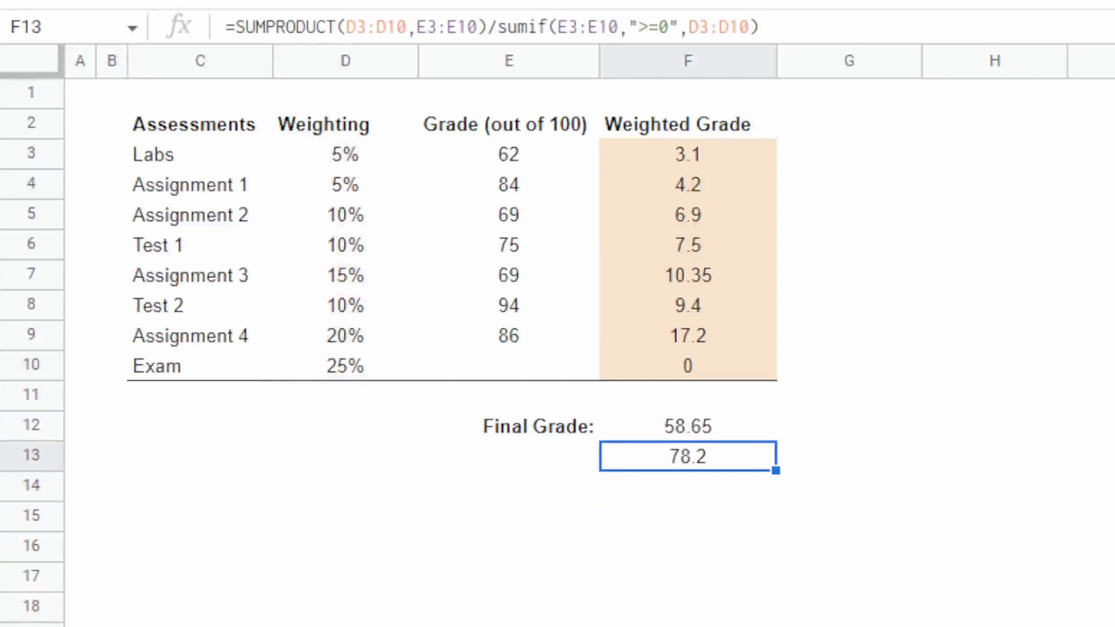
left_click_drag(500, 153, 506, 335)
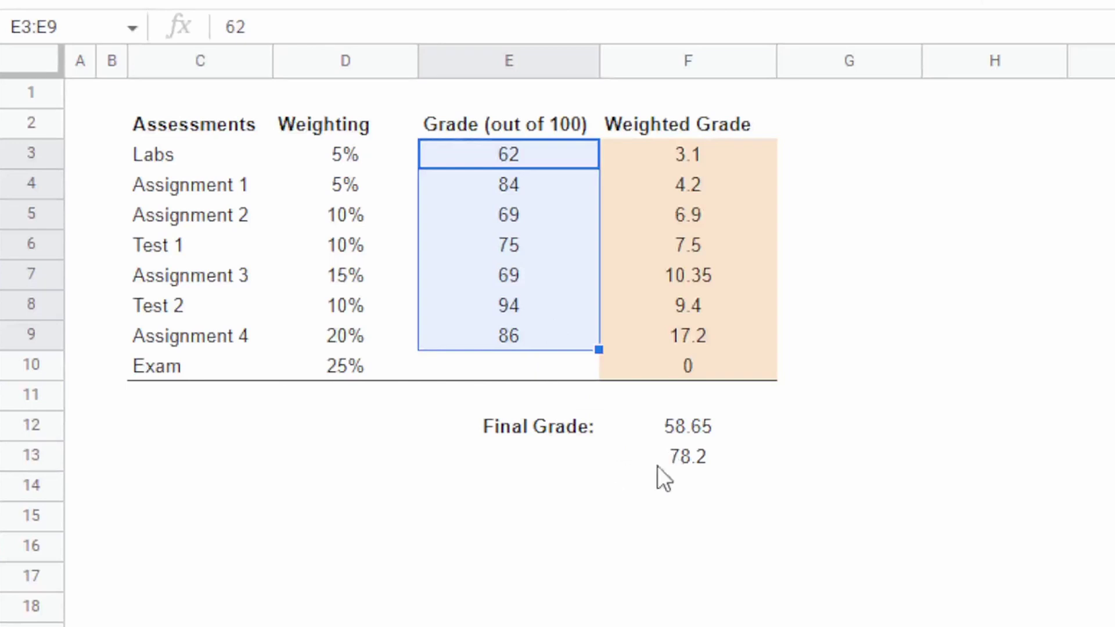
left_click(508, 367)
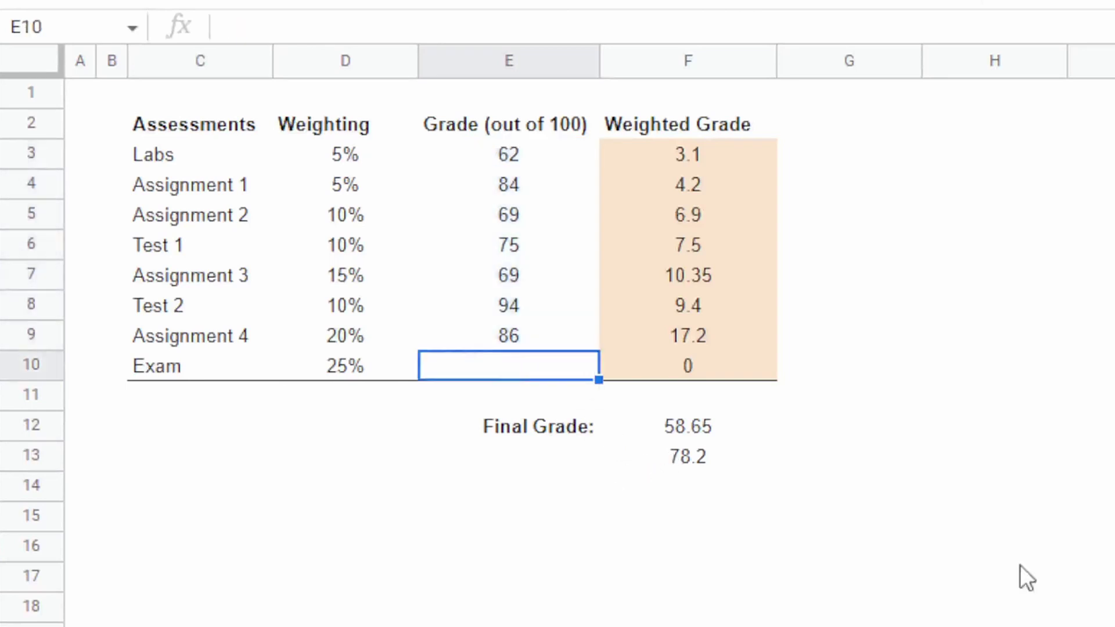
left_click(713, 457)
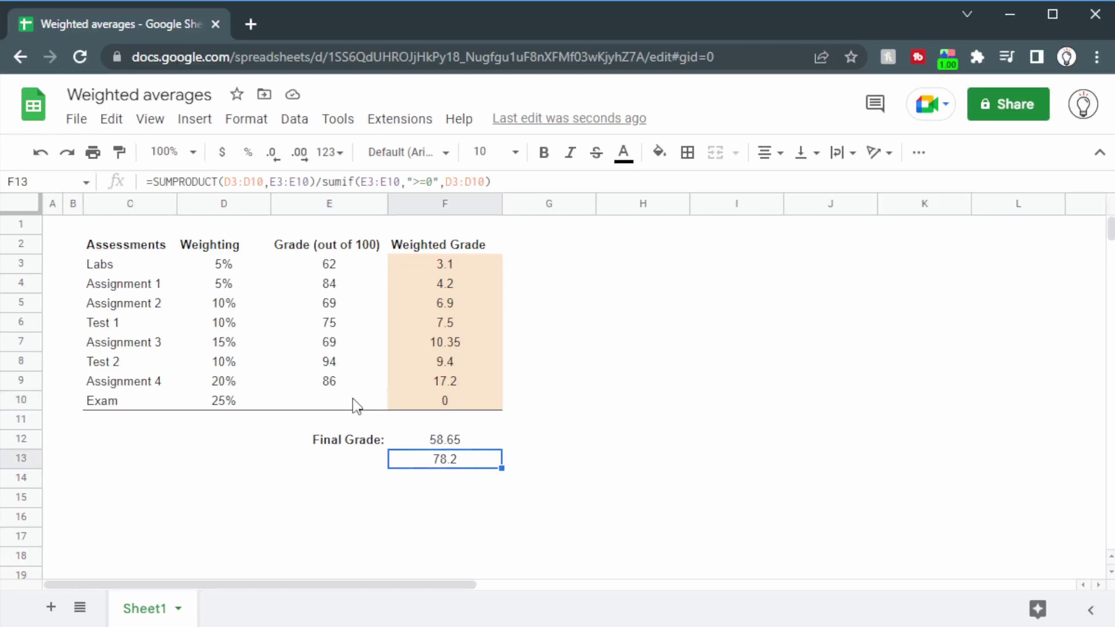
left_click(353, 399)
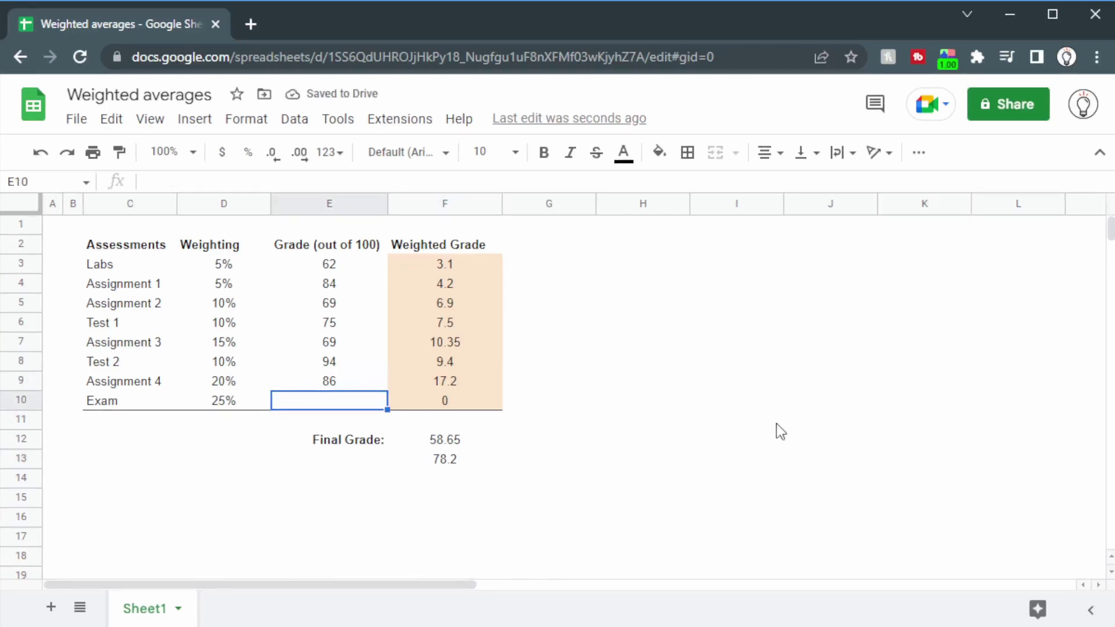
type("75")
key("Return")
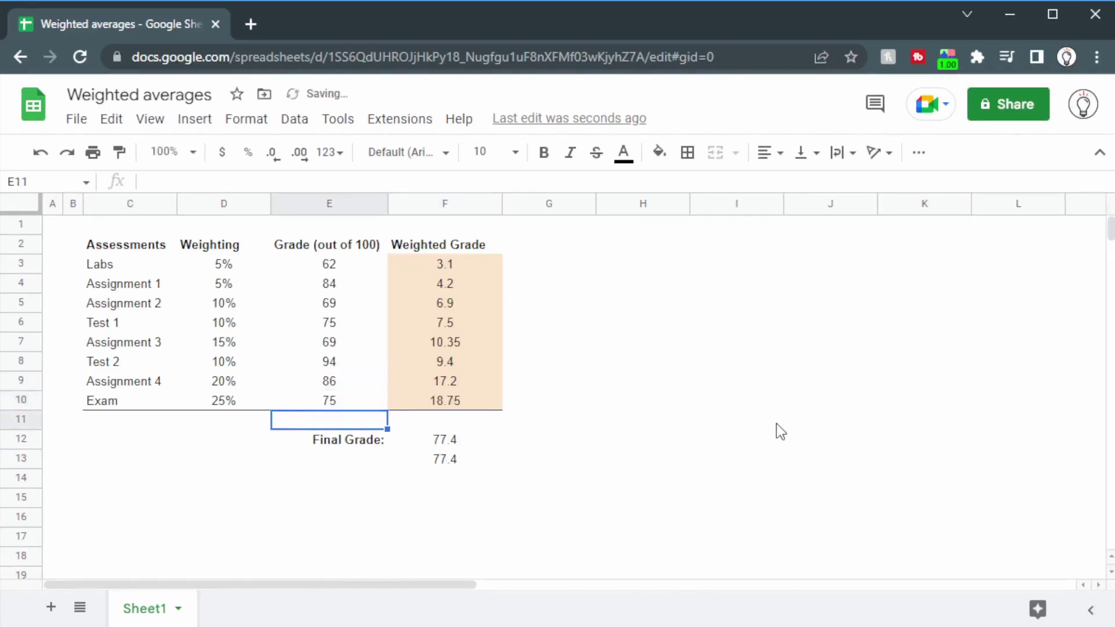
left_click(439, 458)
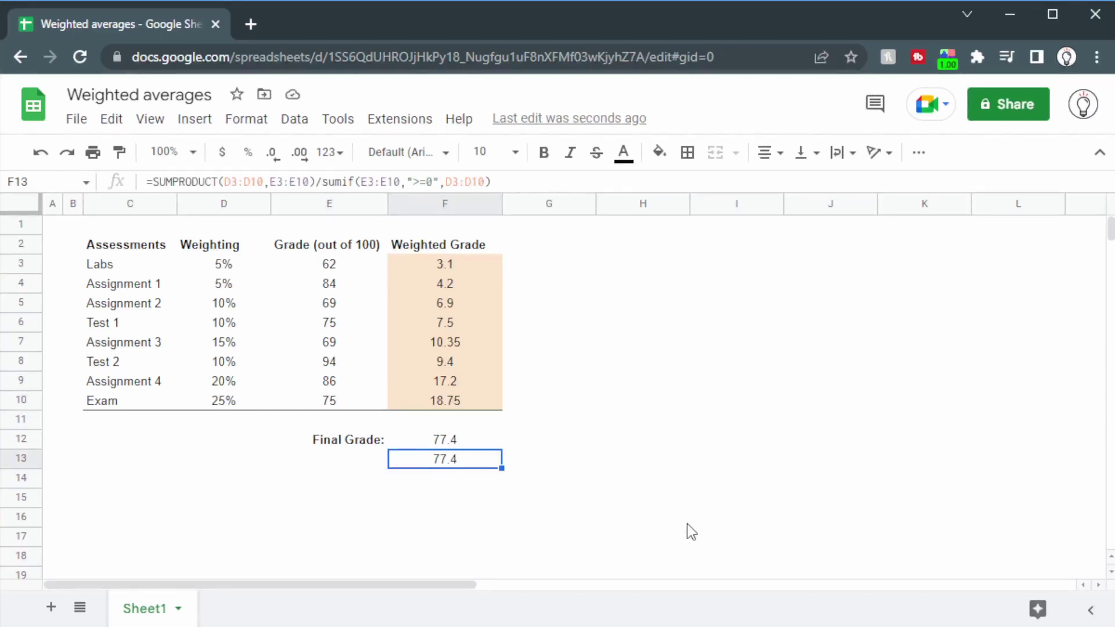
key("ctrl+z")
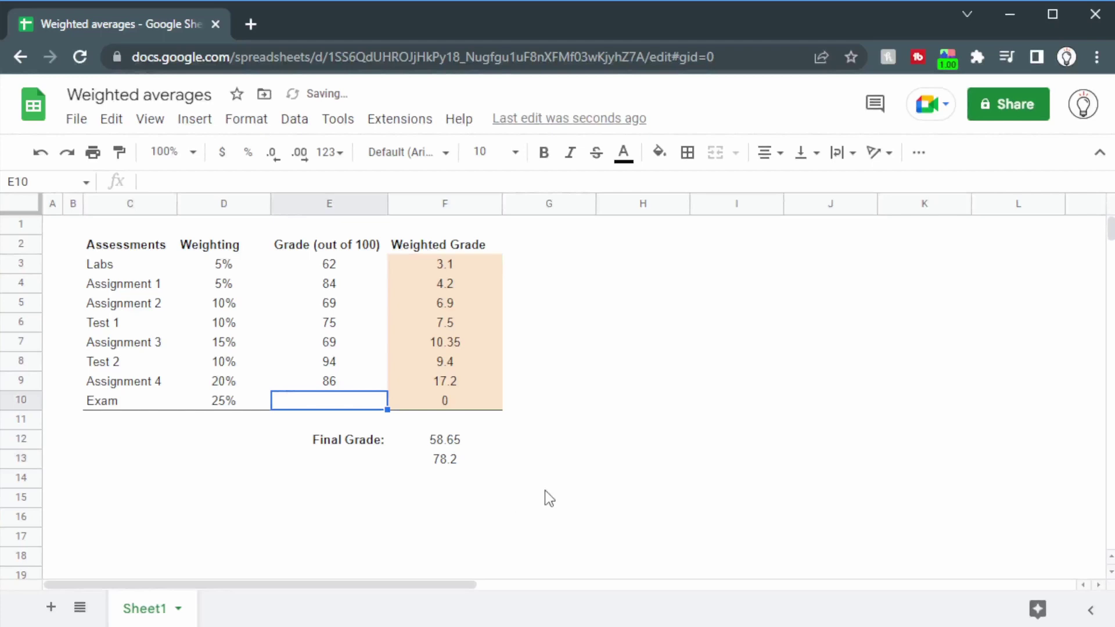
key("ctrl+y")
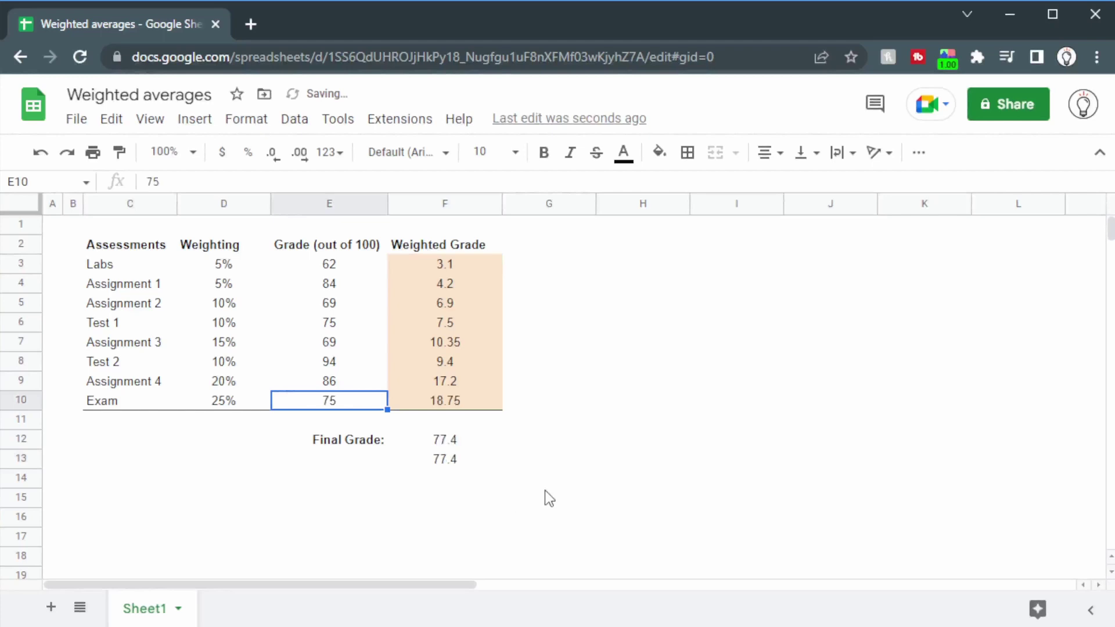
left_click(450, 461)
left_click(444, 442)
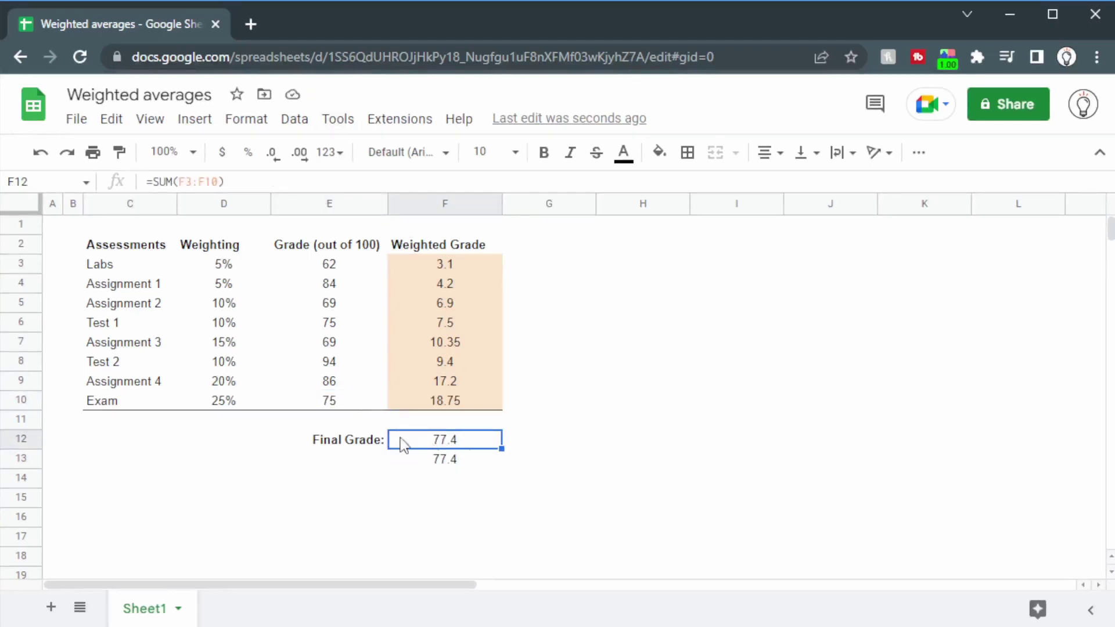
left_click(356, 402)
key("Delete")
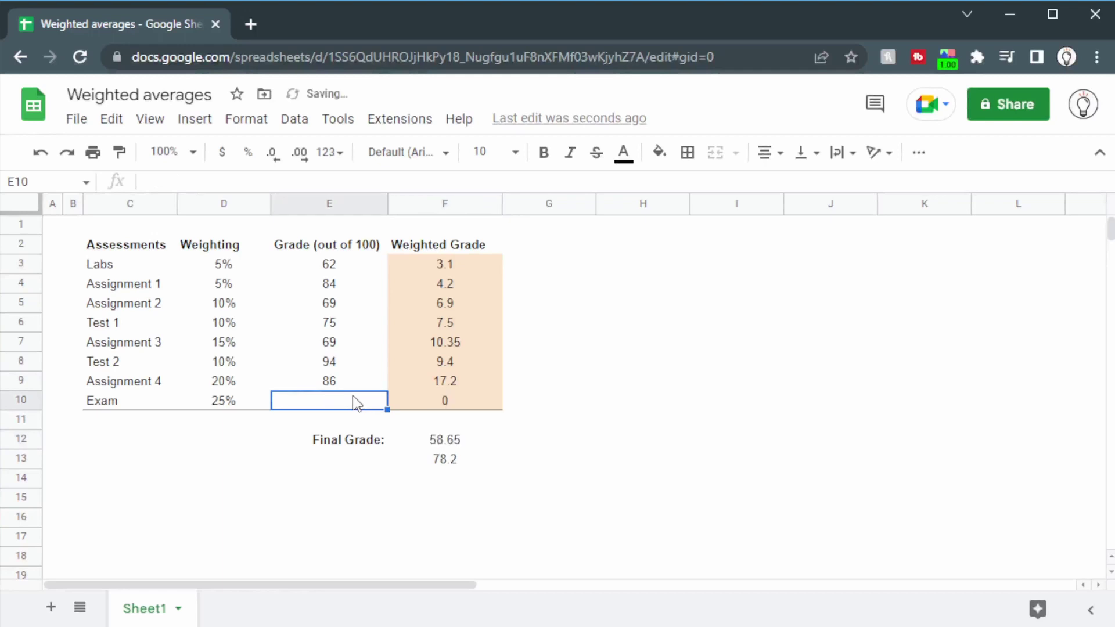
left_click(461, 438)
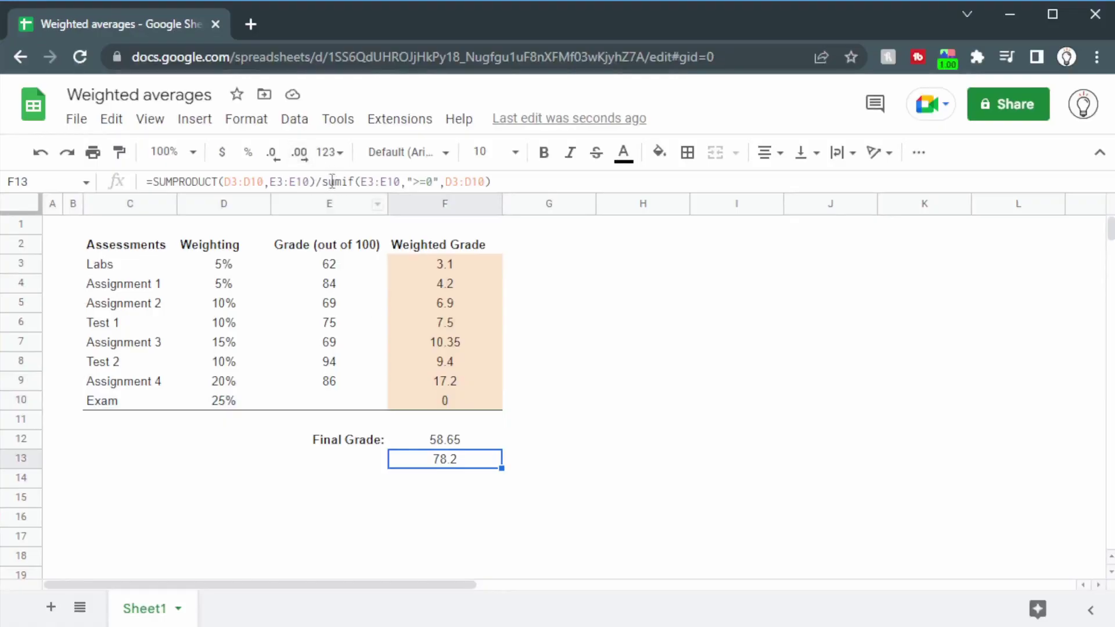
Step: Restore F13's divisor to SUM(D3:D10)
left_click_drag(323, 181, 761, 181)
key("BackSpace")
type("sum(")
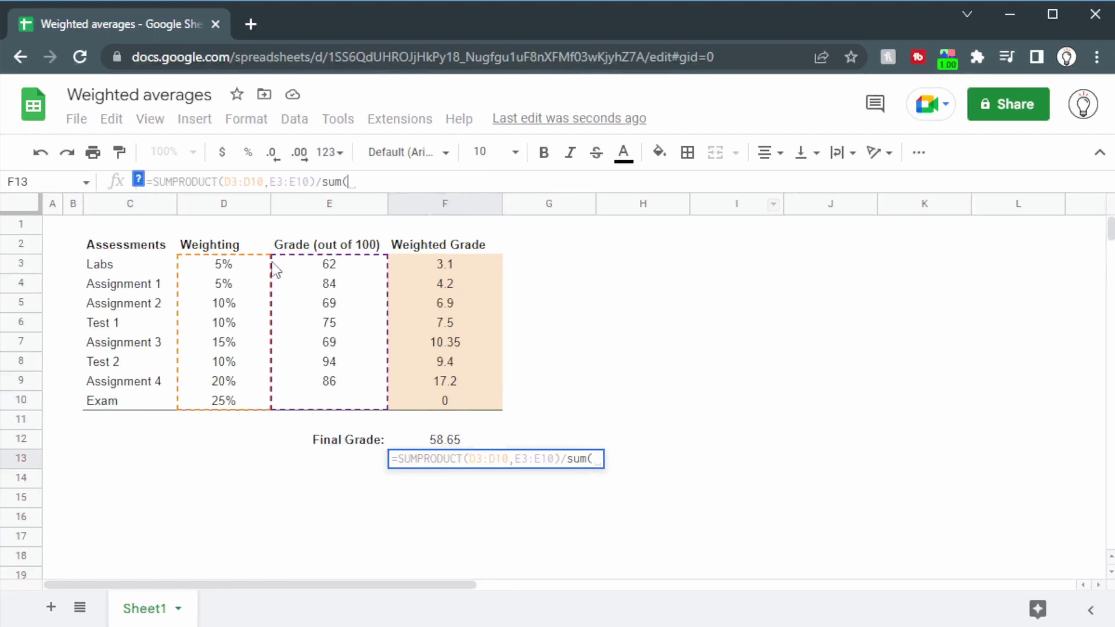
left_click_drag(232, 265, 231, 406)
key("Return")
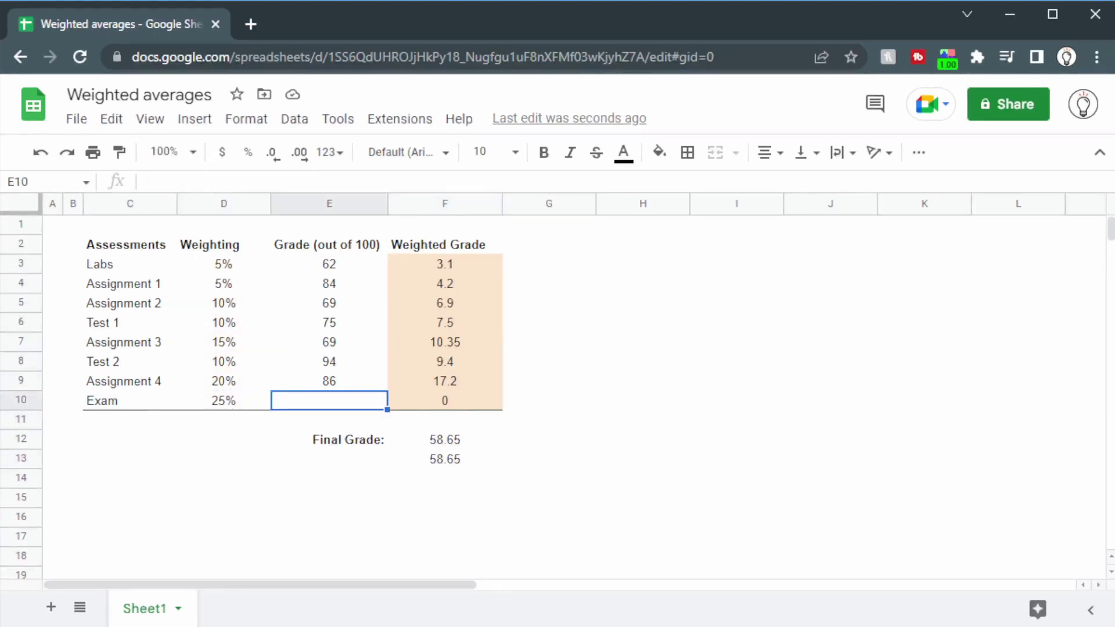
Step: Try exam grades of 50 then 80 in E10 and check the second final grade
type("50")
key("Return")
left_click(328, 400)
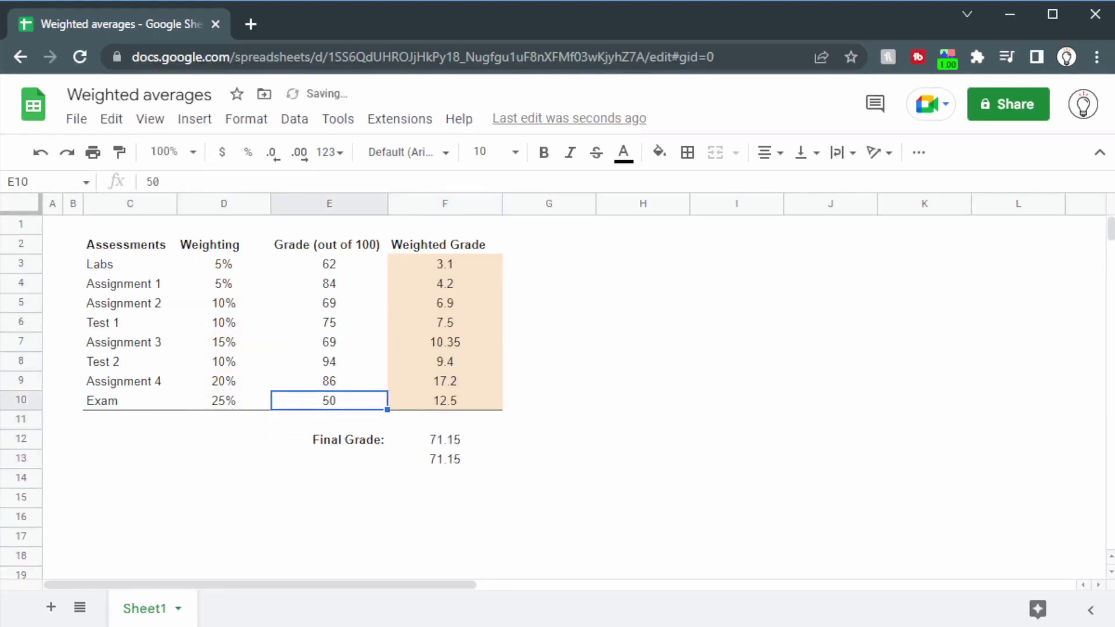
type("80")
key("Return")
left_click(328, 400)
left_click(460, 462)
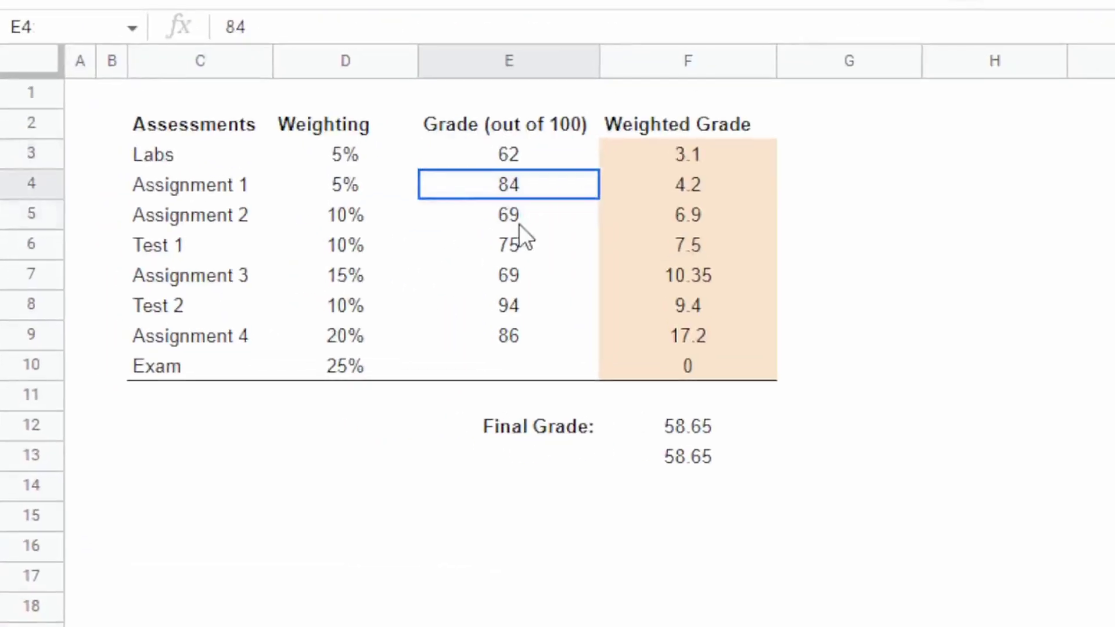
Step: Select the assignment grade cells from Assignment 1 to Assignment 4 together for lowering
left_click(520, 224, "shift")
left_click(519, 280, "ctrl")
left_click(508, 337, "ctrl")
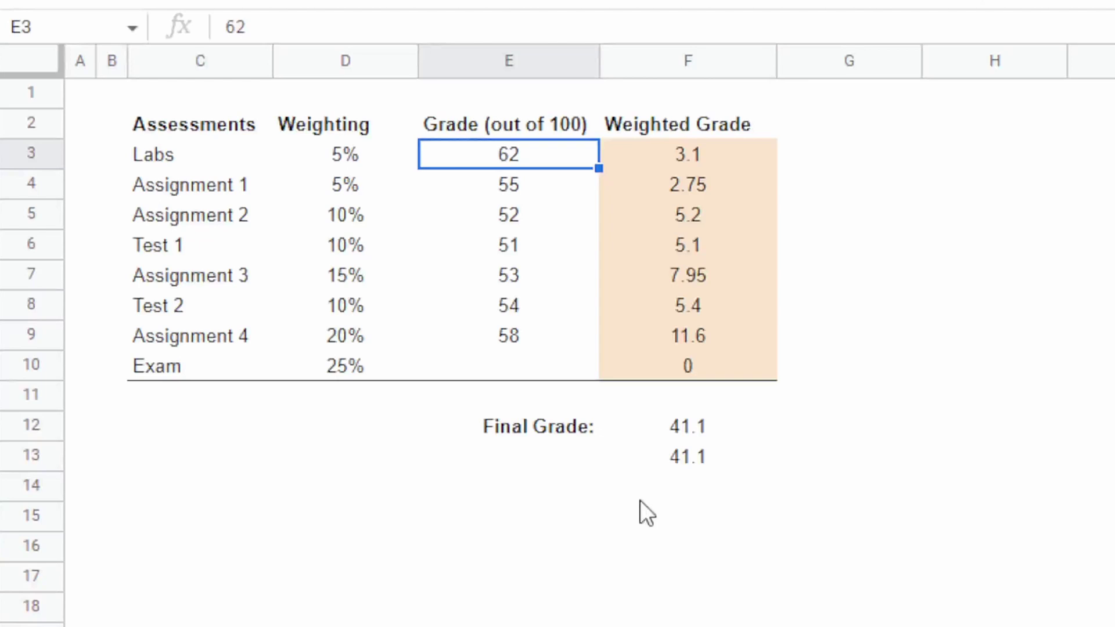
Step: Select the grade column down to the exam row and enter 30 as the exam grade in E10
key("ctrl+shift+Down")
key("shift+Down")
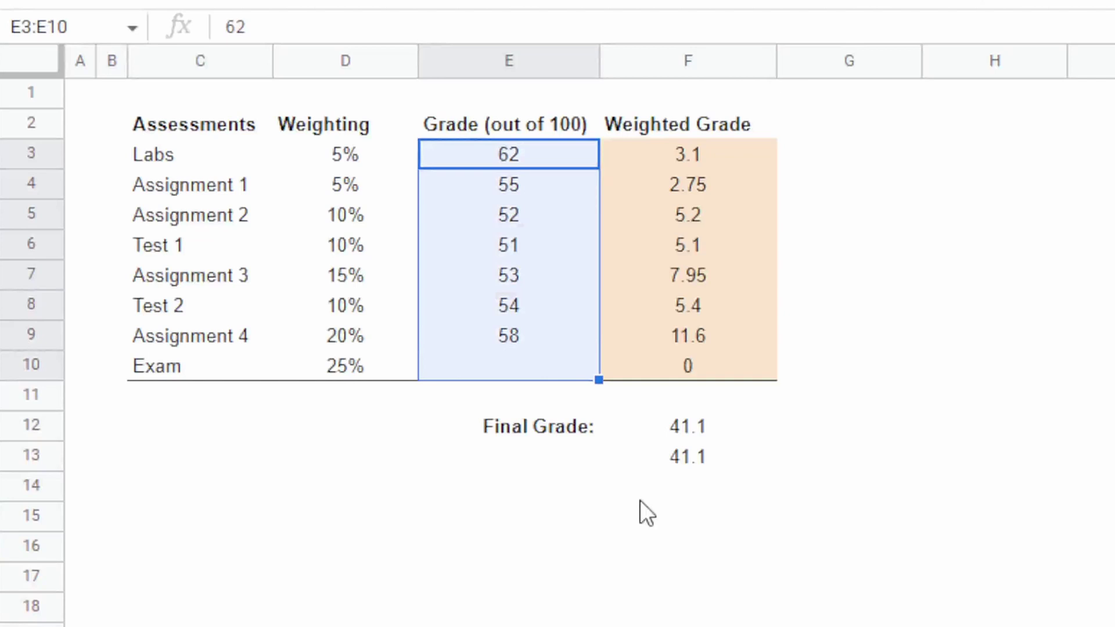
left_click(495, 370)
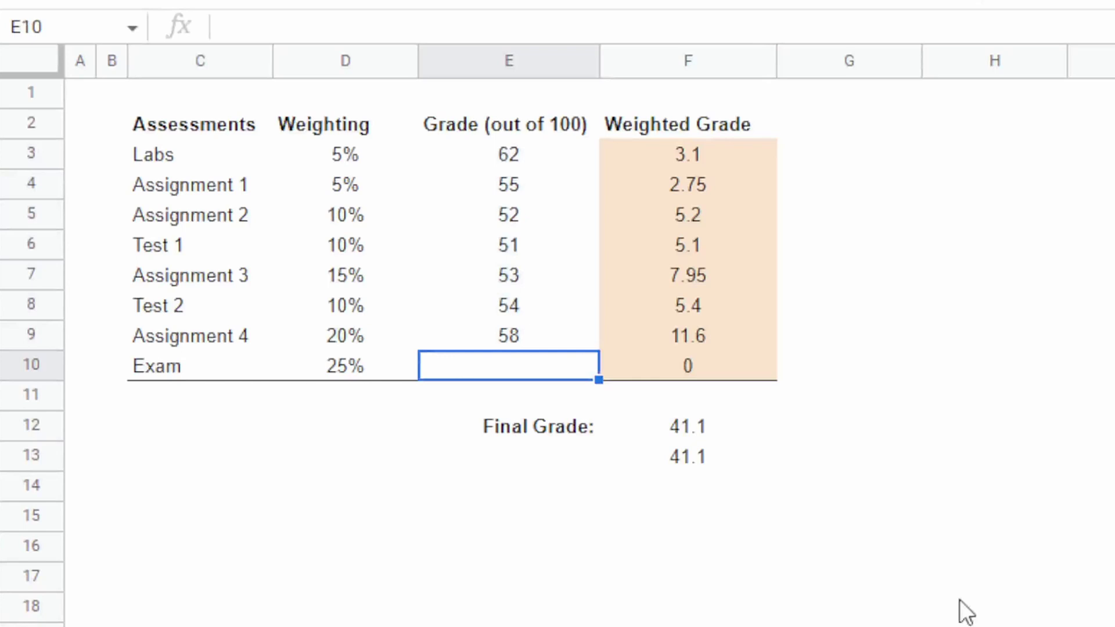
type("30")
key("Return")
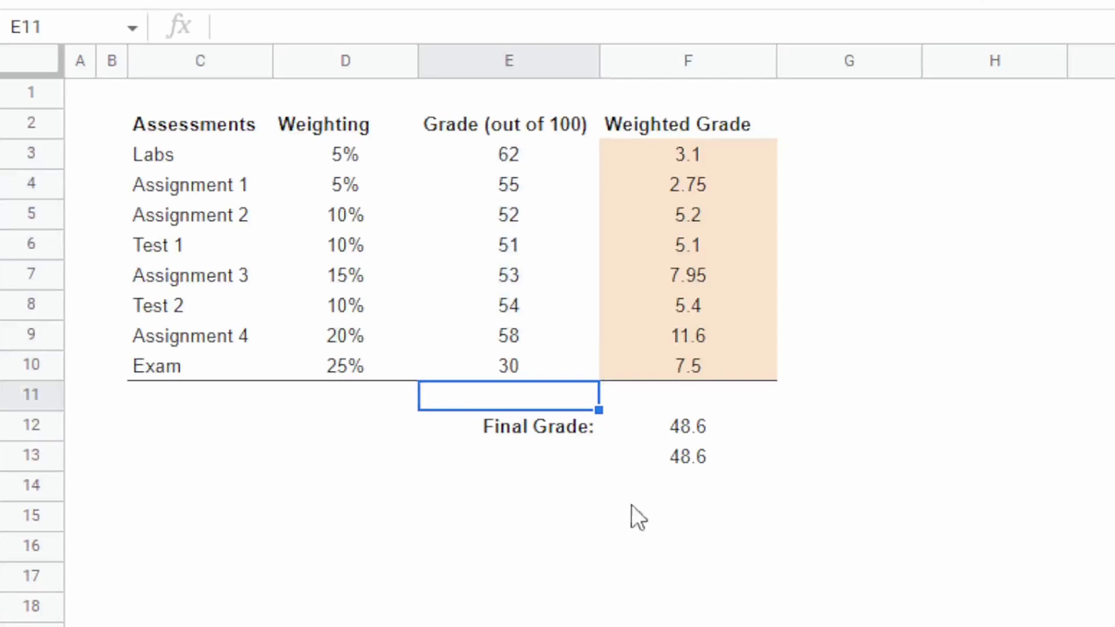
Step: Check the weighted-average formula in F13, then change the E10 exam grade to 50
left_click(680, 464)
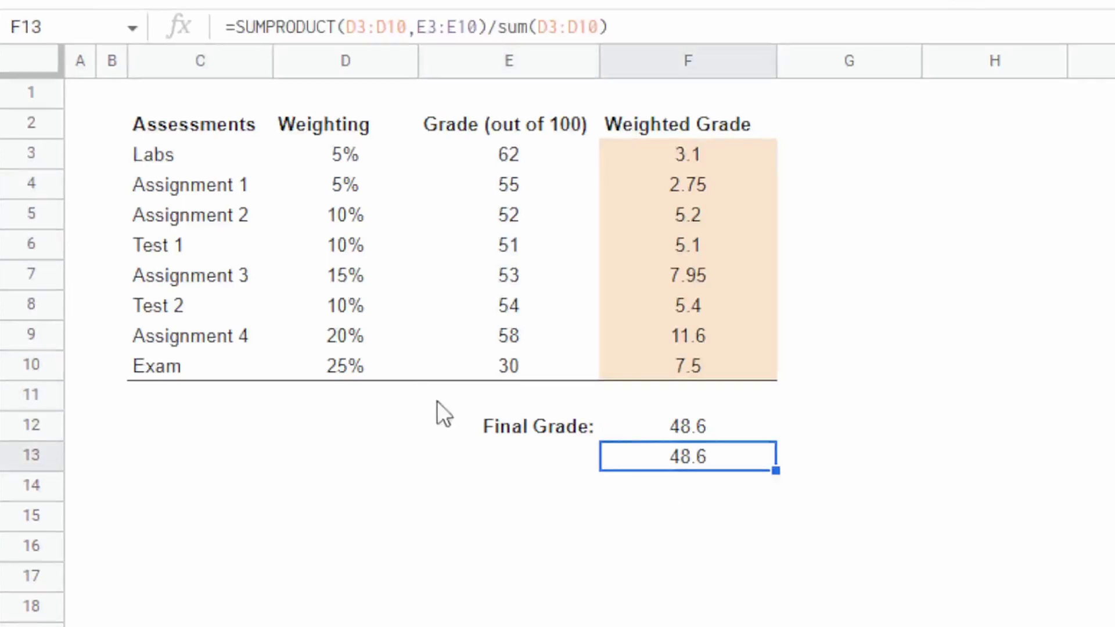
left_click(499, 362)
type("50")
key("Return")
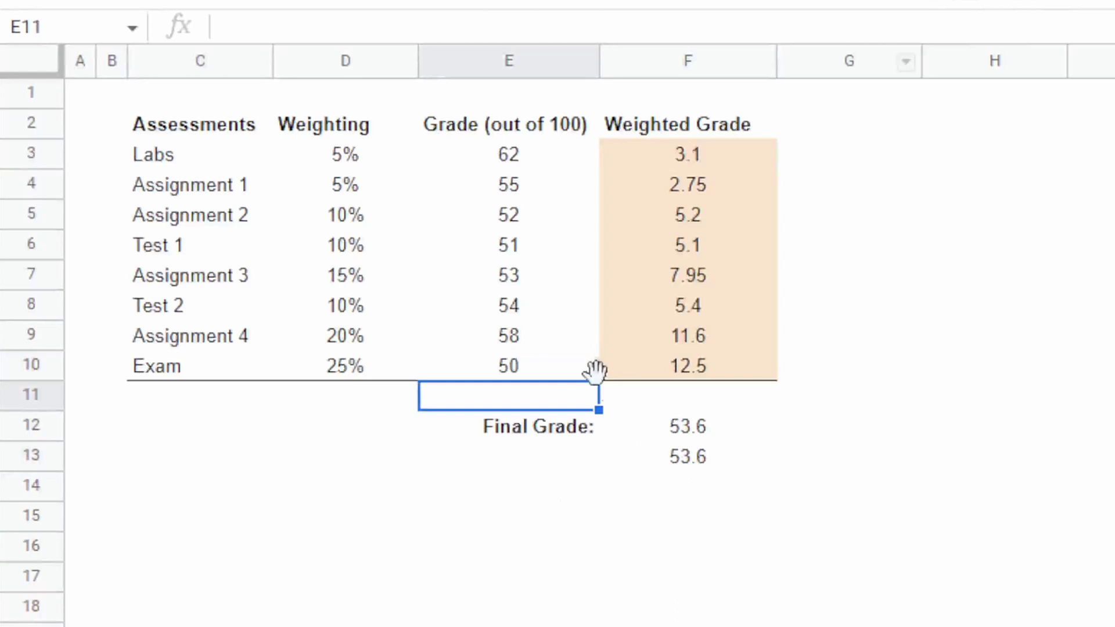
left_click(555, 372)
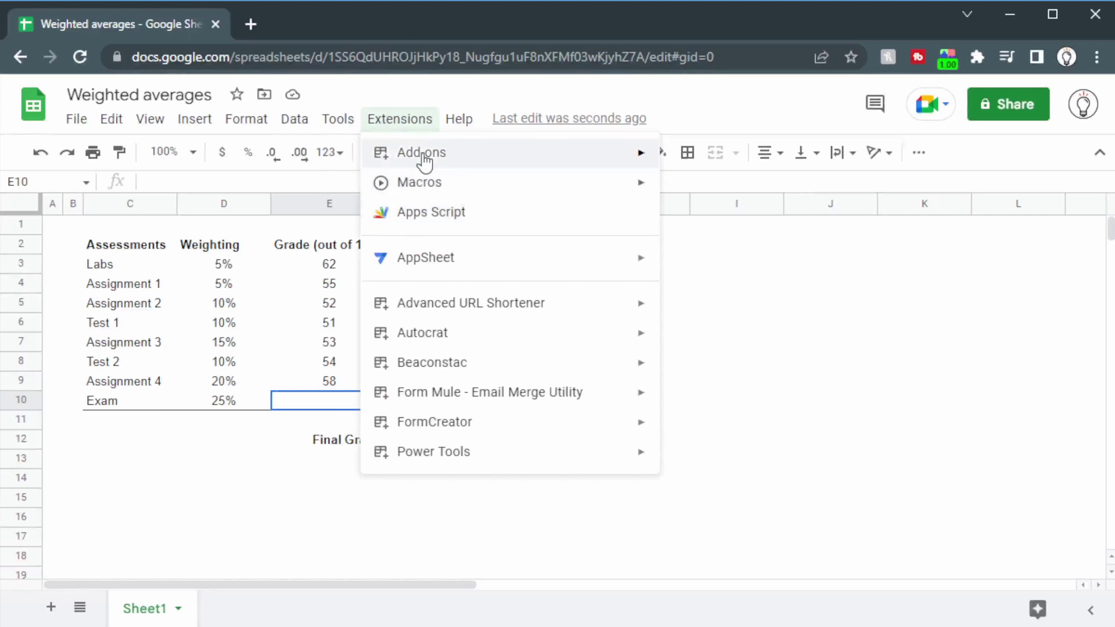
Step: Search the Google Workspace Marketplace for the 'goal seek' add-on
mouse_move(423, 159)
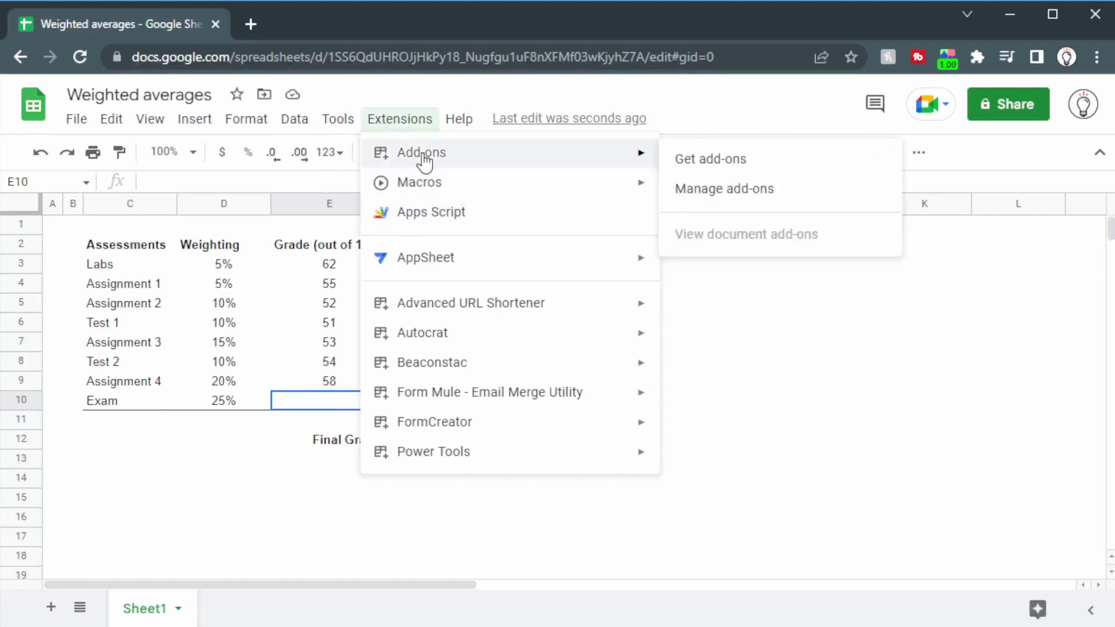
left_click(735, 160)
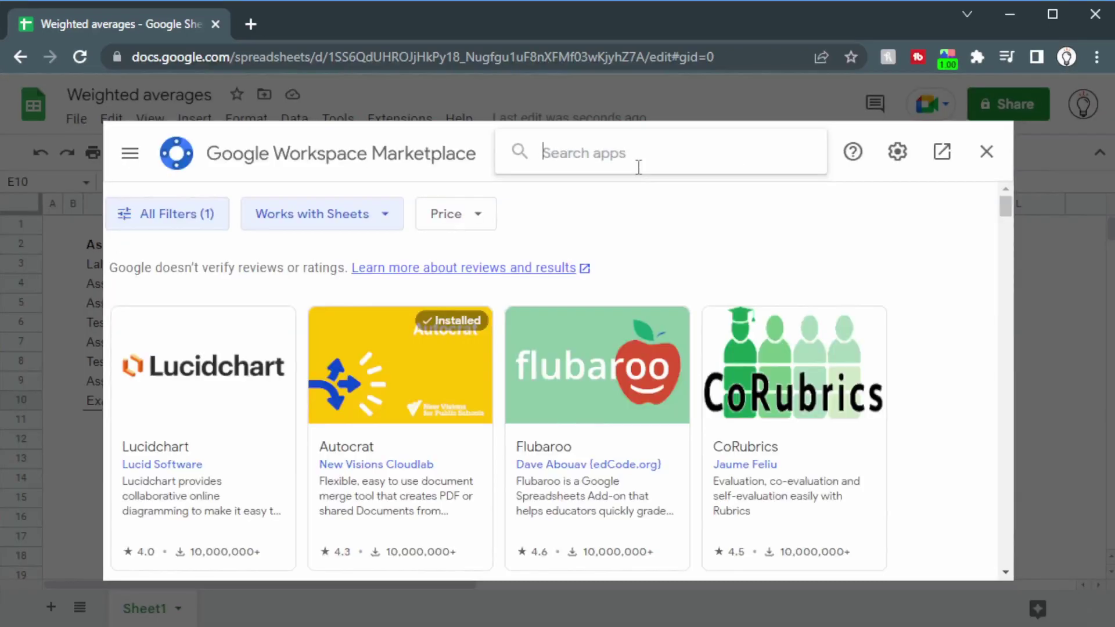
left_click(638, 167)
type("goal s")
left_click(640, 174)
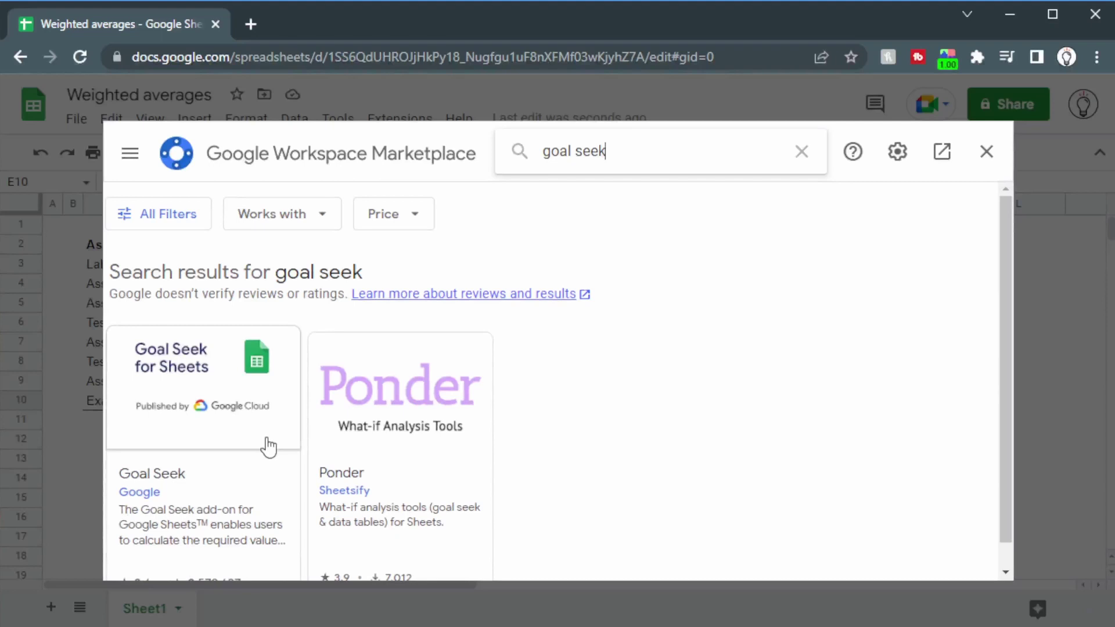
Step: Install the Goal Seek add-on, grant its permissions, and return to the grade sheet
left_click(267, 445)
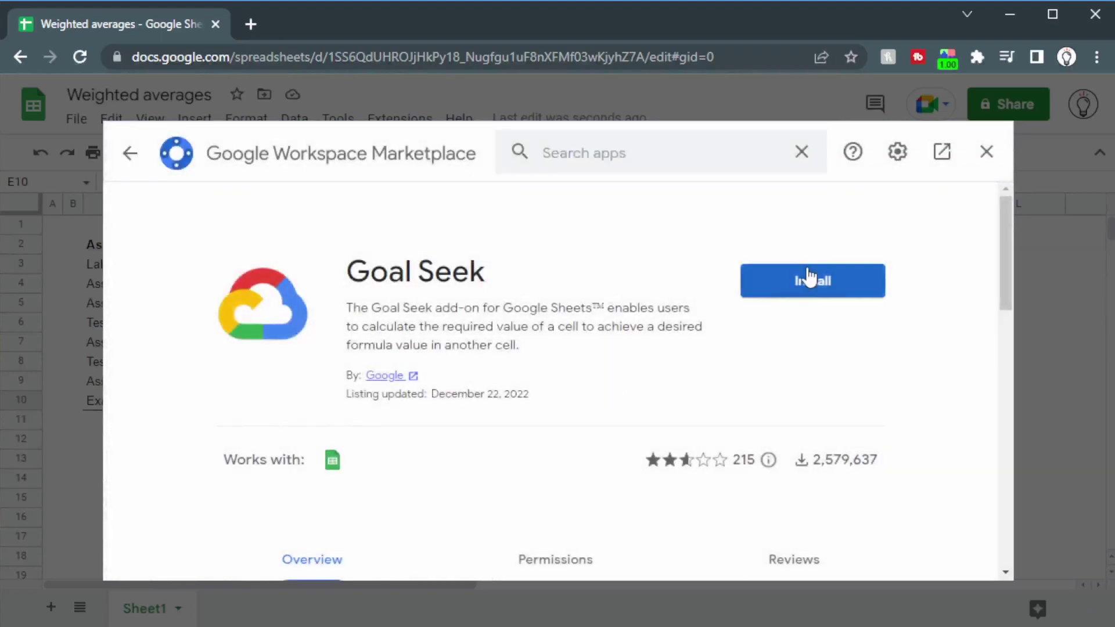
left_click(809, 280)
left_click(674, 468)
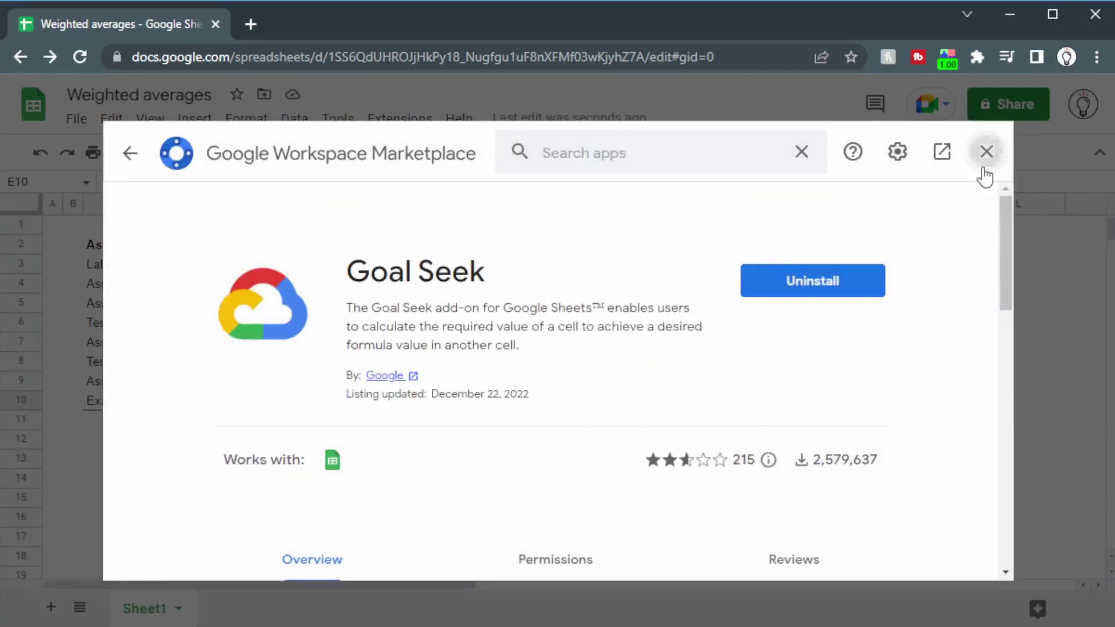
left_click(986, 152)
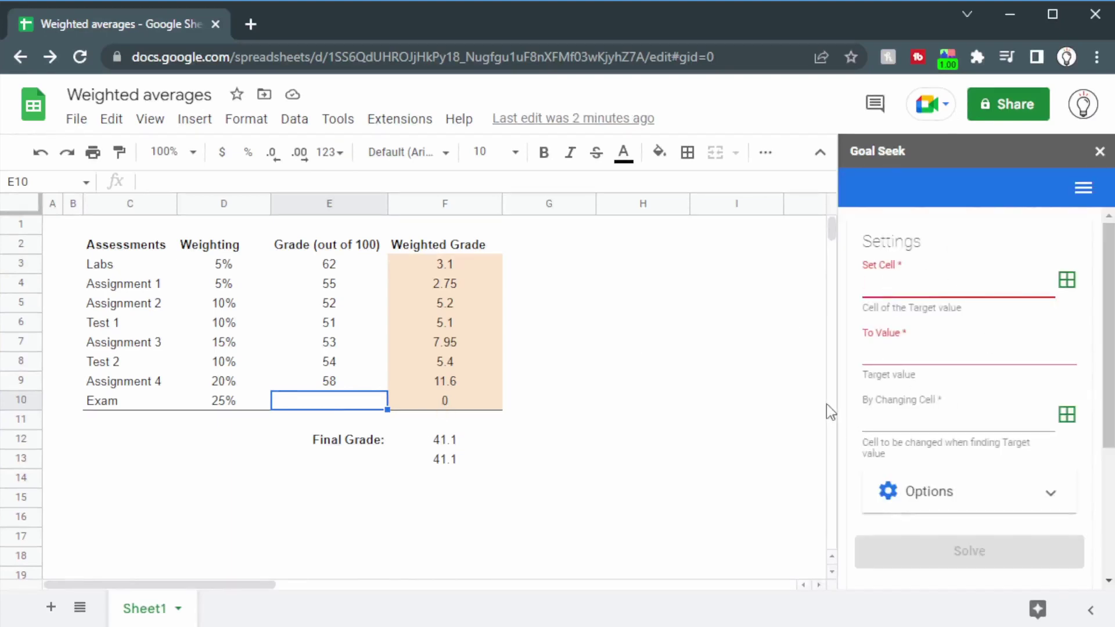
Step: Capture the final grade cell F12 as Goal Seek's Set Cell
left_click(453, 440)
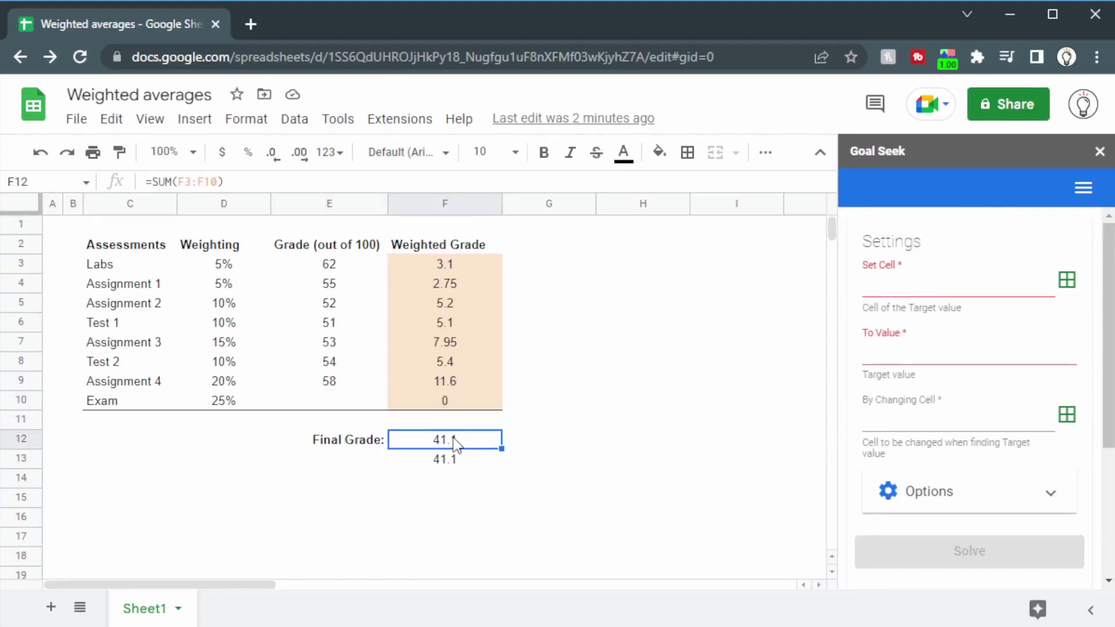
left_click(497, 441)
left_click(904, 284)
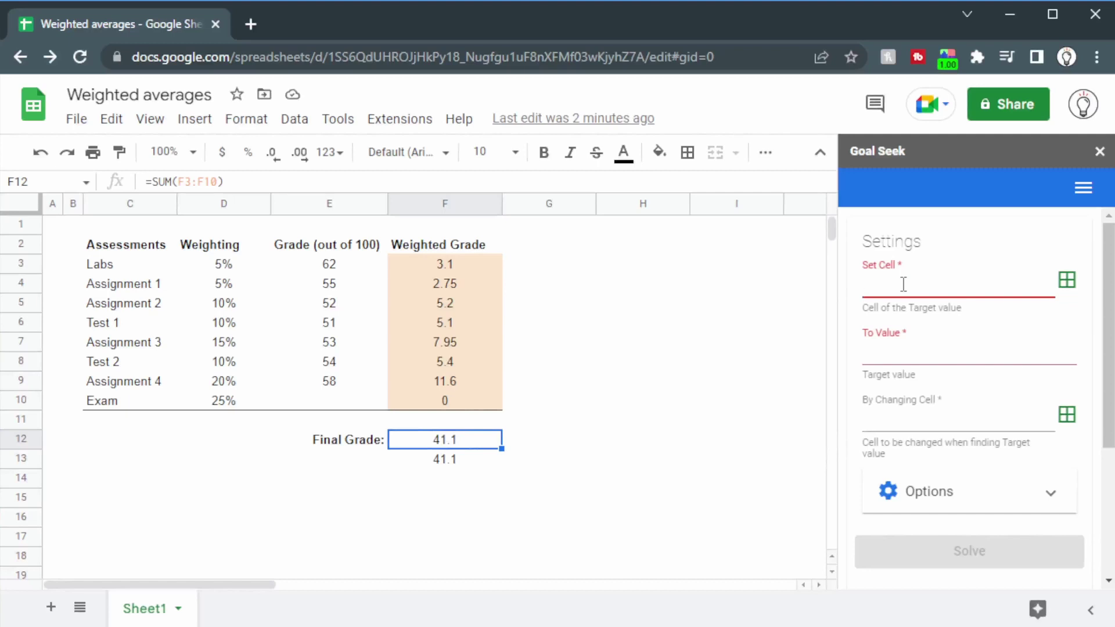
left_click(1066, 289)
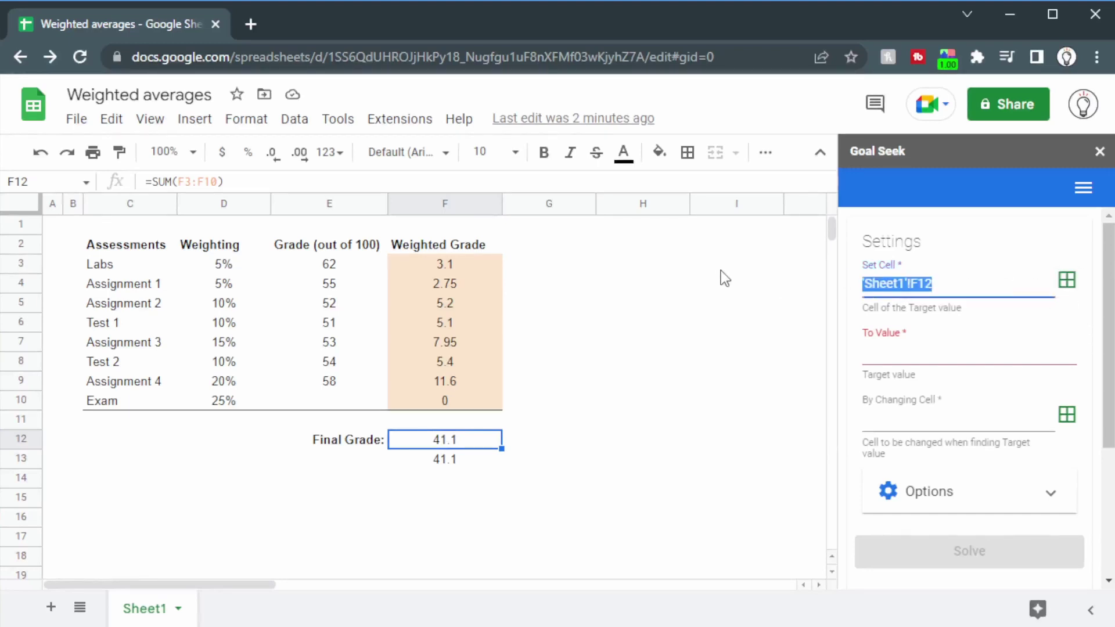
Step: Enter 51 as the To Value and capture E10 as the By Changing Cell
left_click(923, 351)
type("51")
left_click(890, 420)
left_click(347, 405)
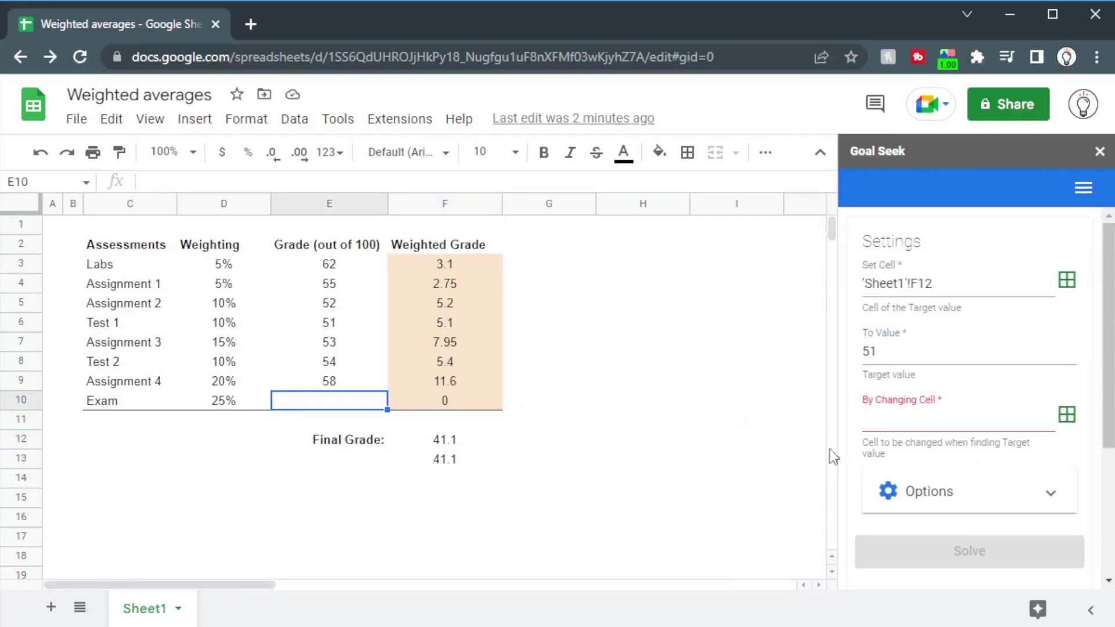
left_click(1075, 417)
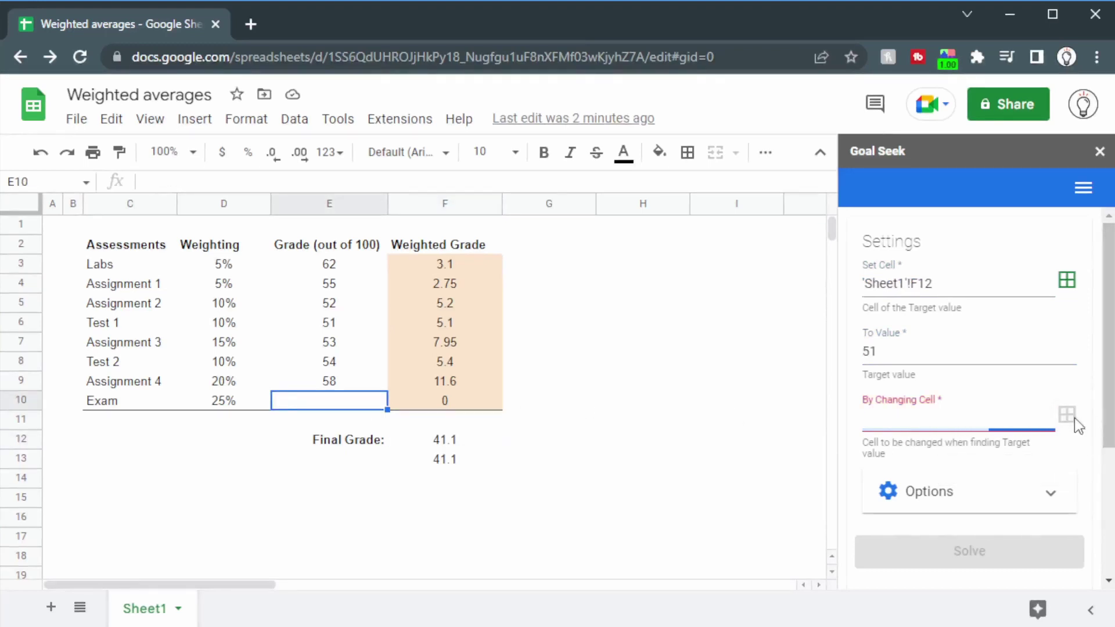
Step: Expand Goal Seek's Options and change the tolerance from 0.0001 to 1
left_click(1033, 493)
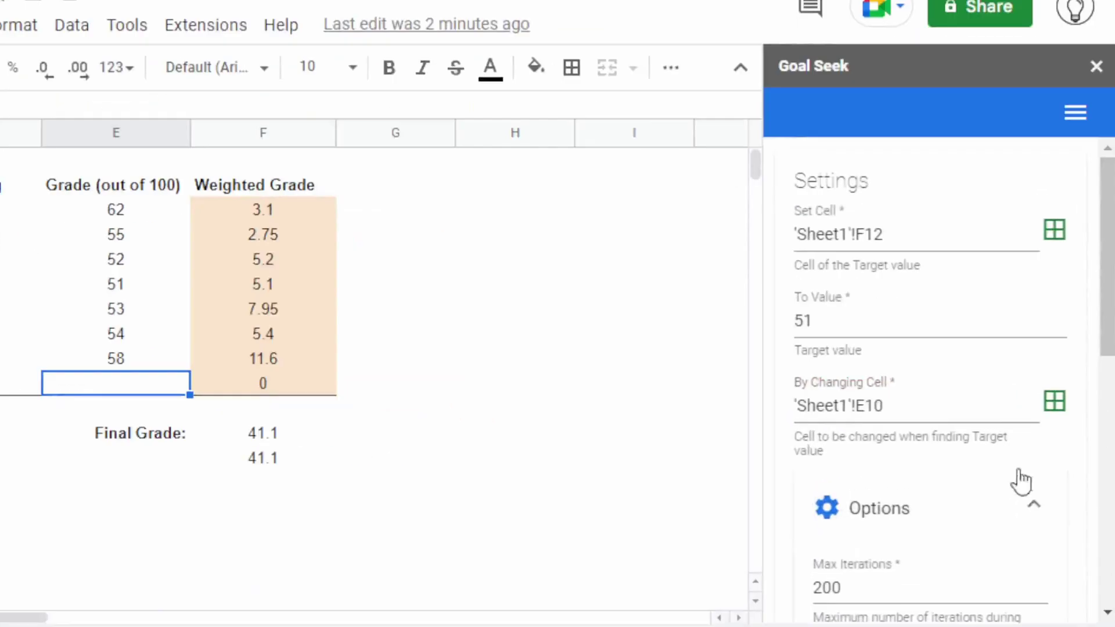
scroll(1035, 455, "down", 3)
scroll(1028, 442, "up", 2)
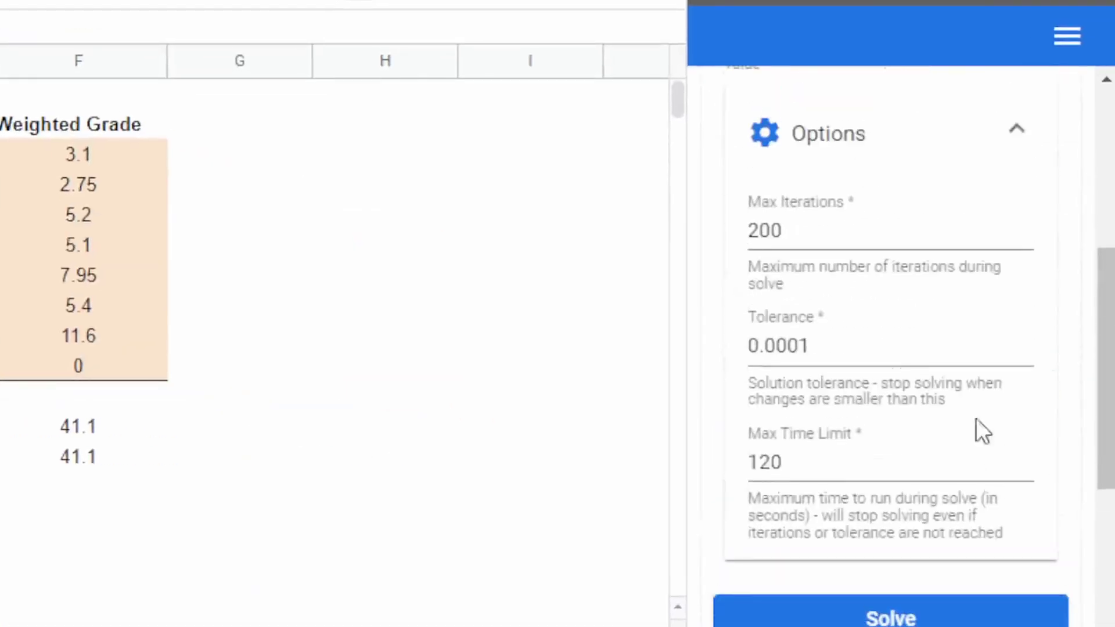
double_click(854, 235)
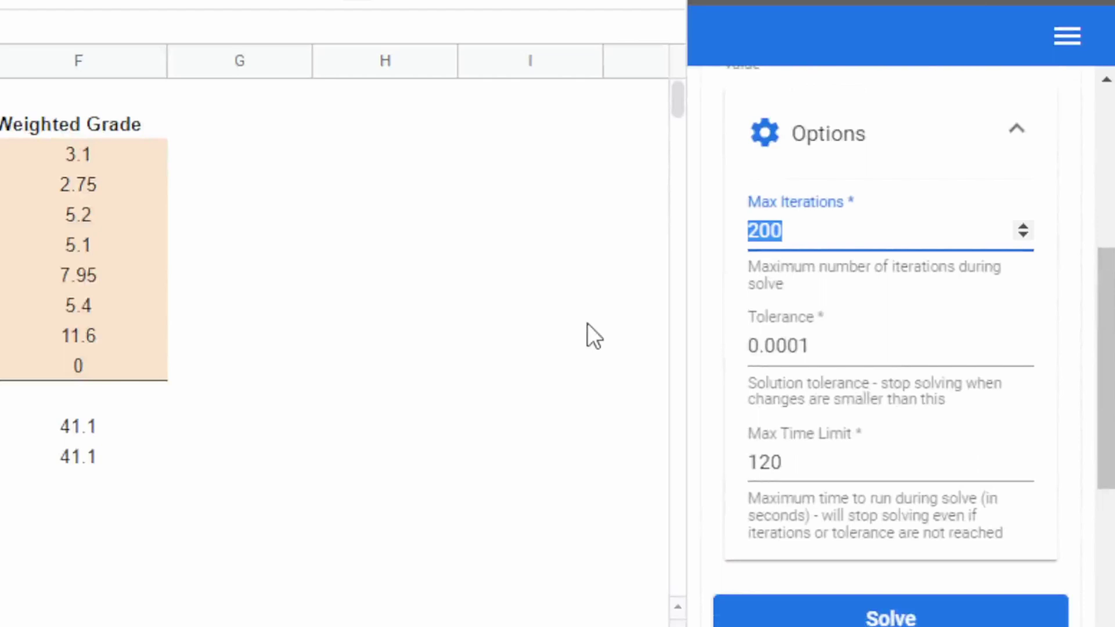
left_click_drag(855, 361, 613, 354)
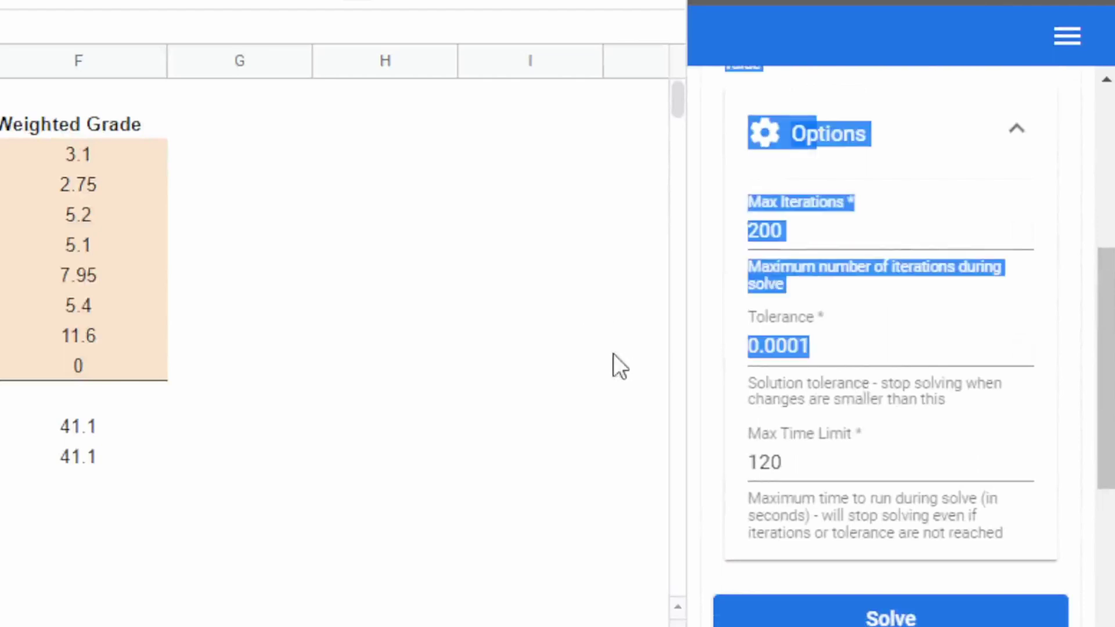
double_click(816, 463)
left_click_drag(858, 346, 548, 361)
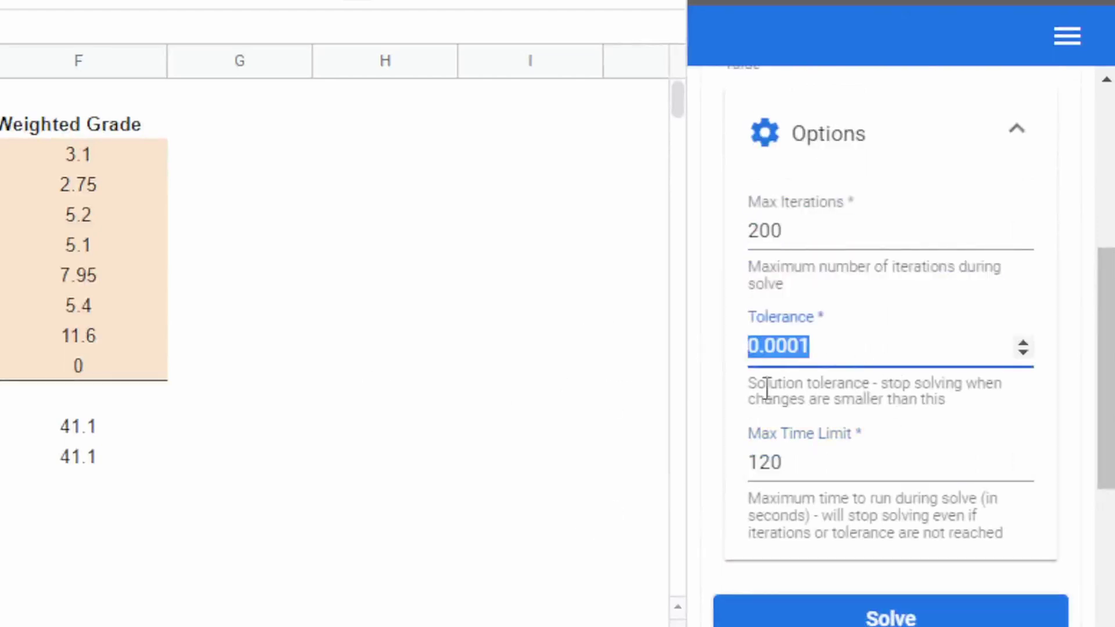
type("1")
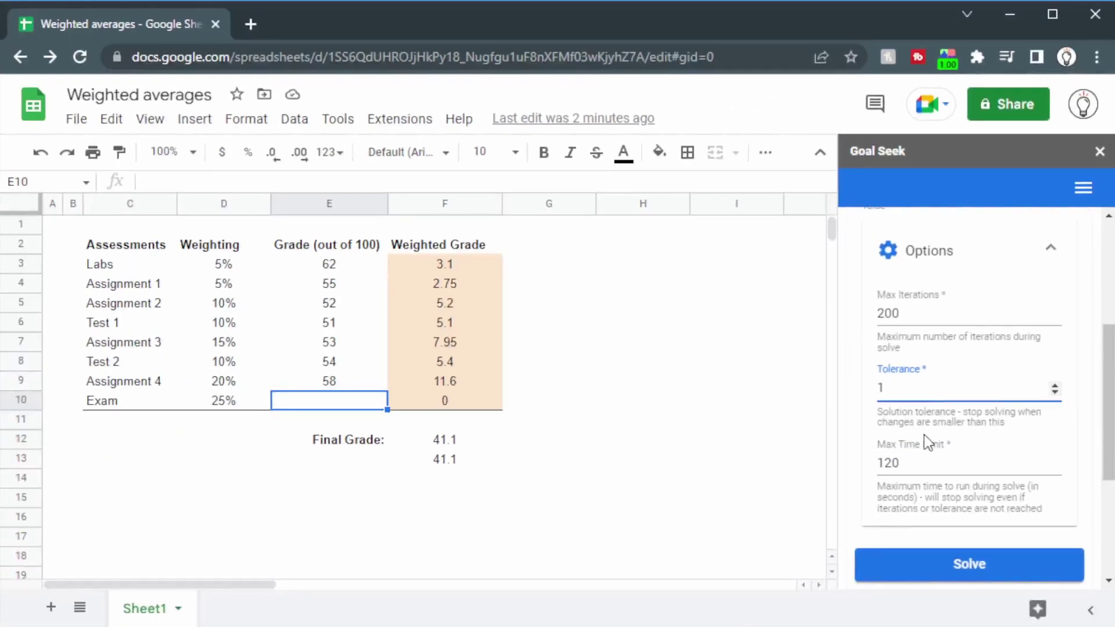
Step: Run Goal Seek, dismiss the completion message, and confirm E10 now holds 40
left_click(992, 565)
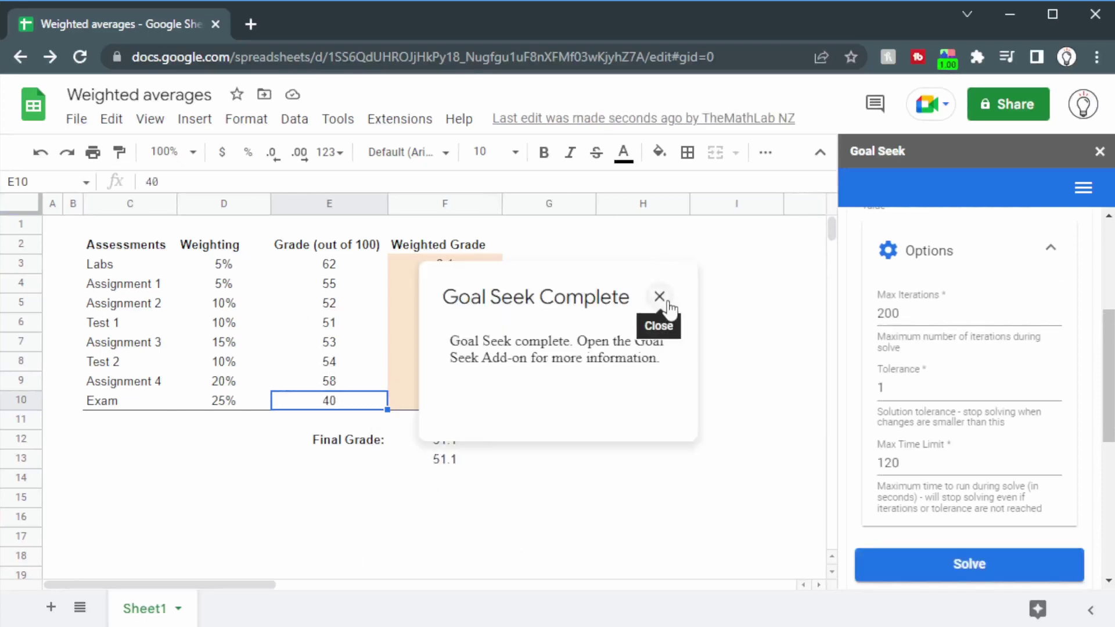
left_click(668, 302)
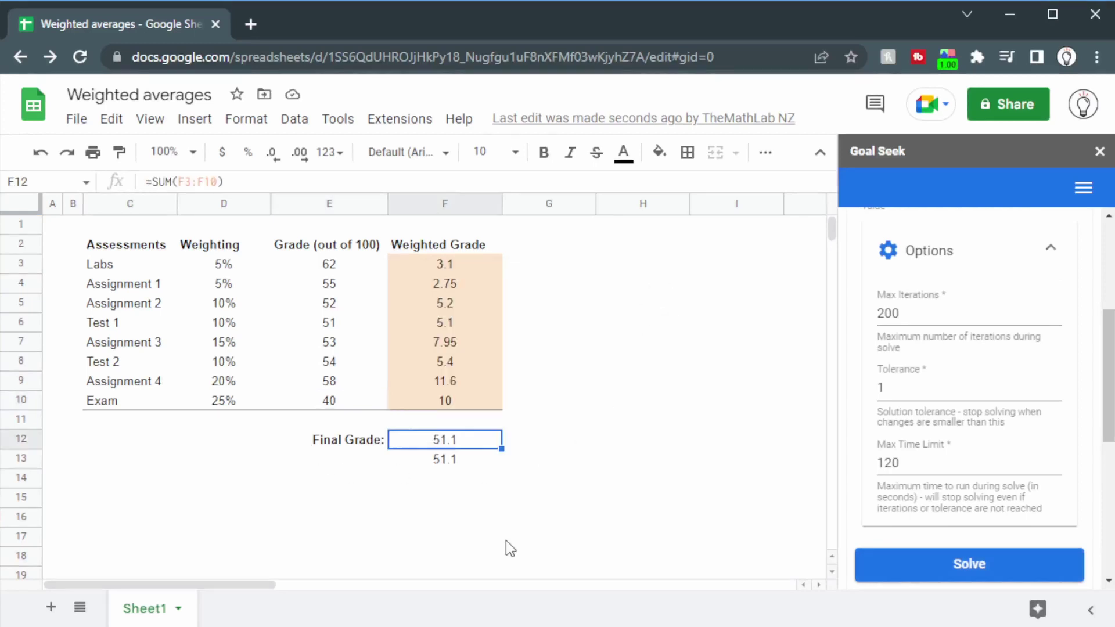
left_click(324, 401)
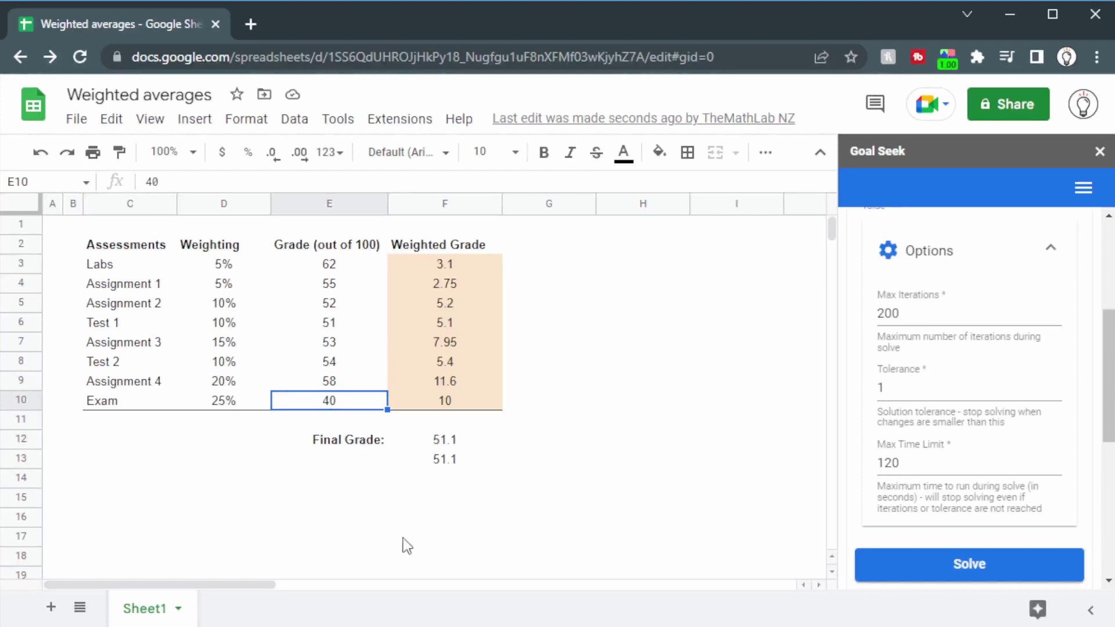